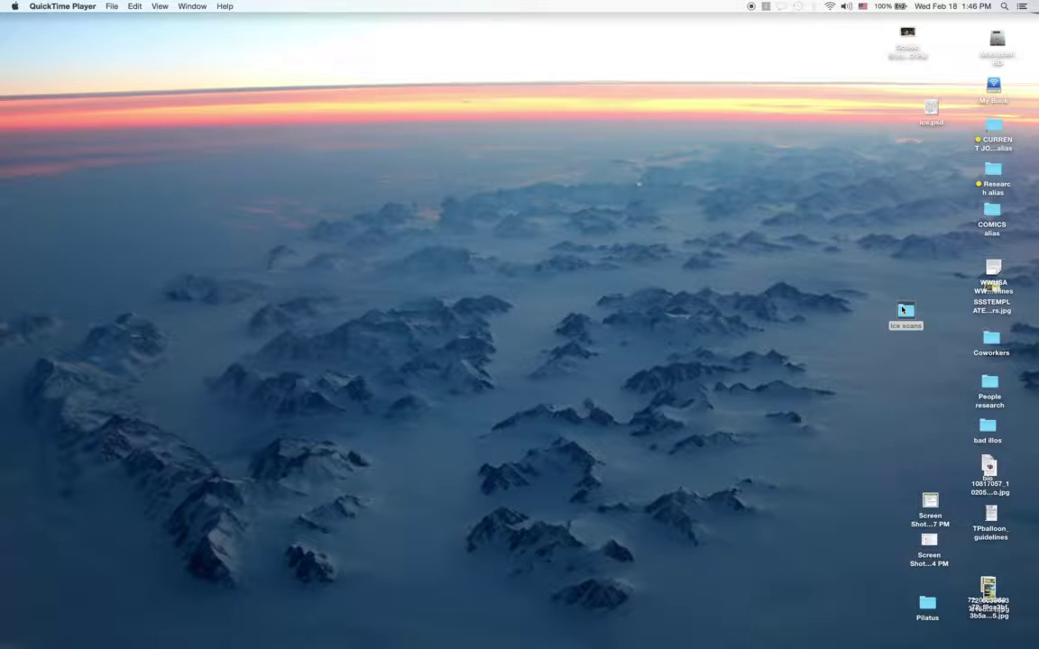
Step: Open the ice scans folder on the desktop and highlight scan379.jpg through scan385.jpg, clearing the selection again
double_click(902, 310)
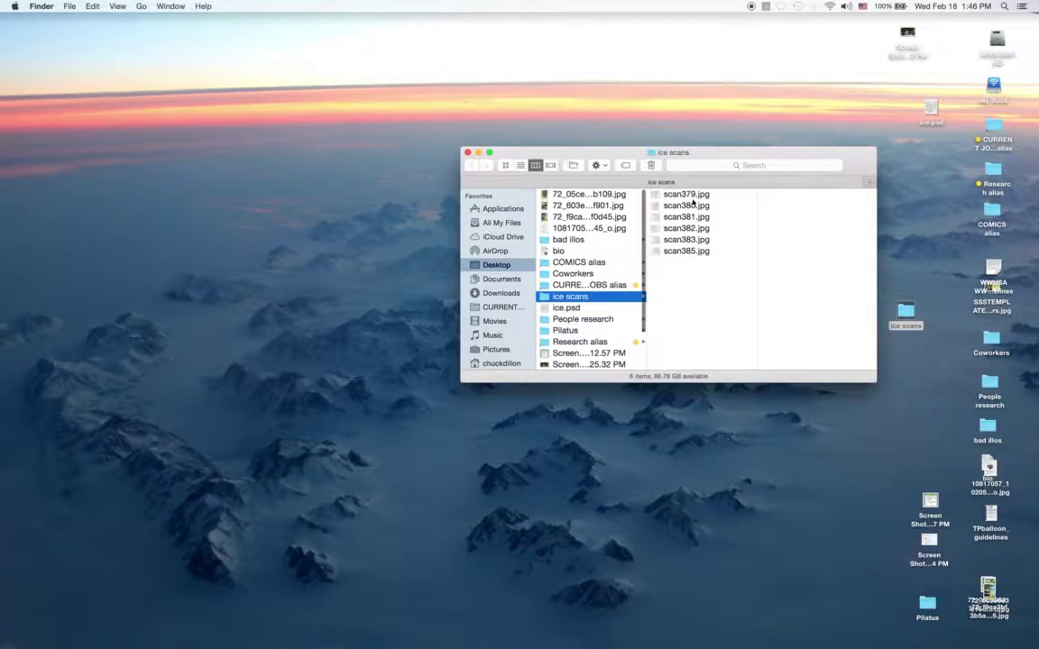
click(686, 195)
shift+click(673, 252)
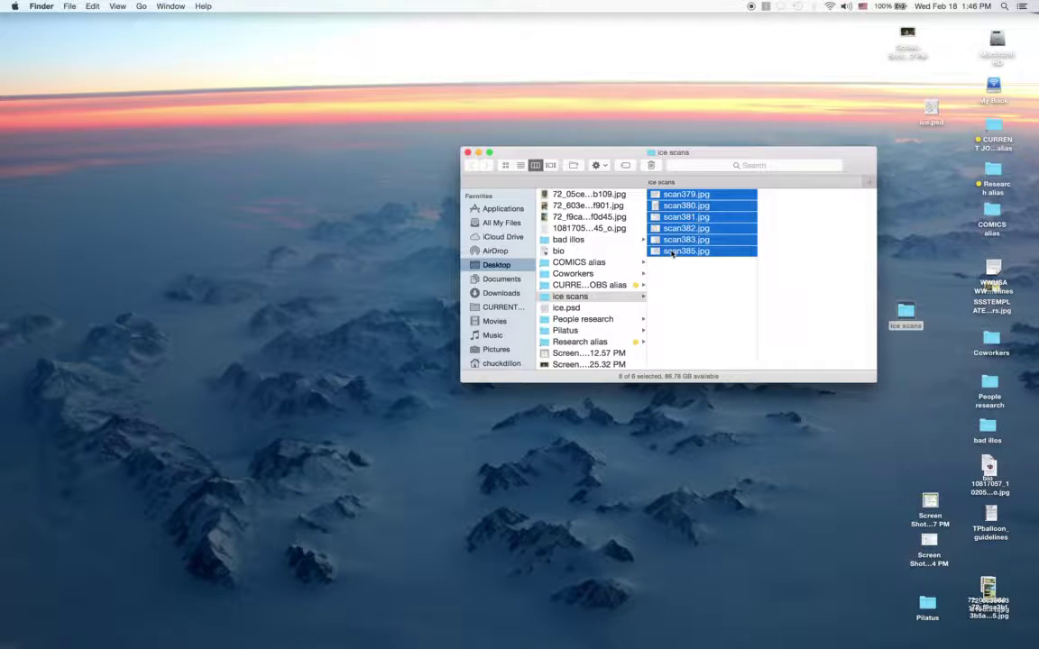
click(699, 311)
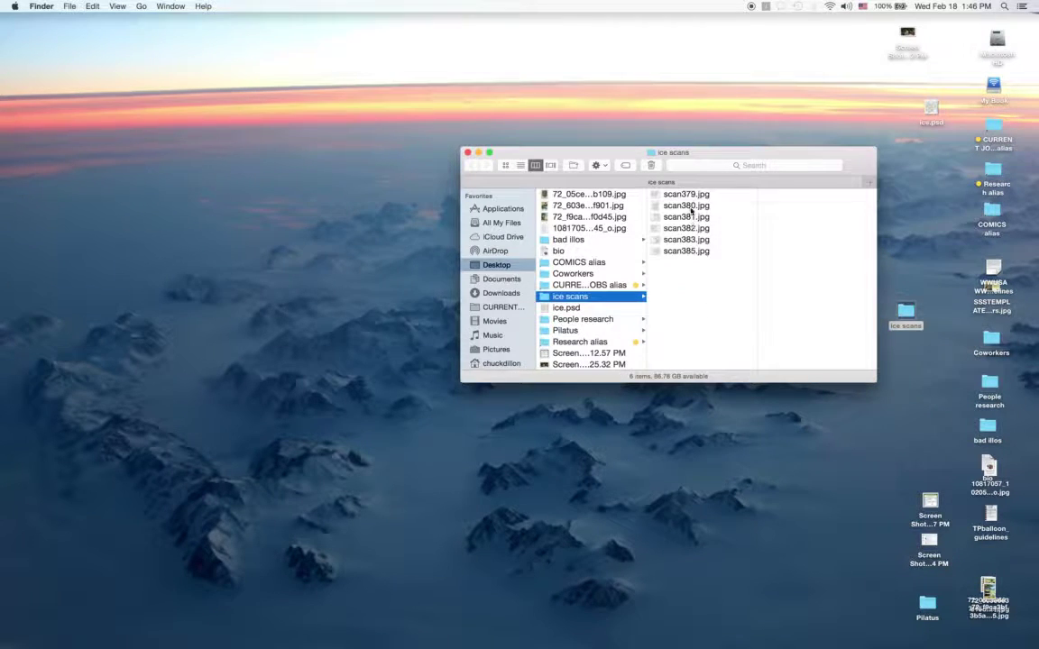
Step: Preview the scans at large size one after another, from scan379.jpg through scan383.jpg, and close the preview
key(space)
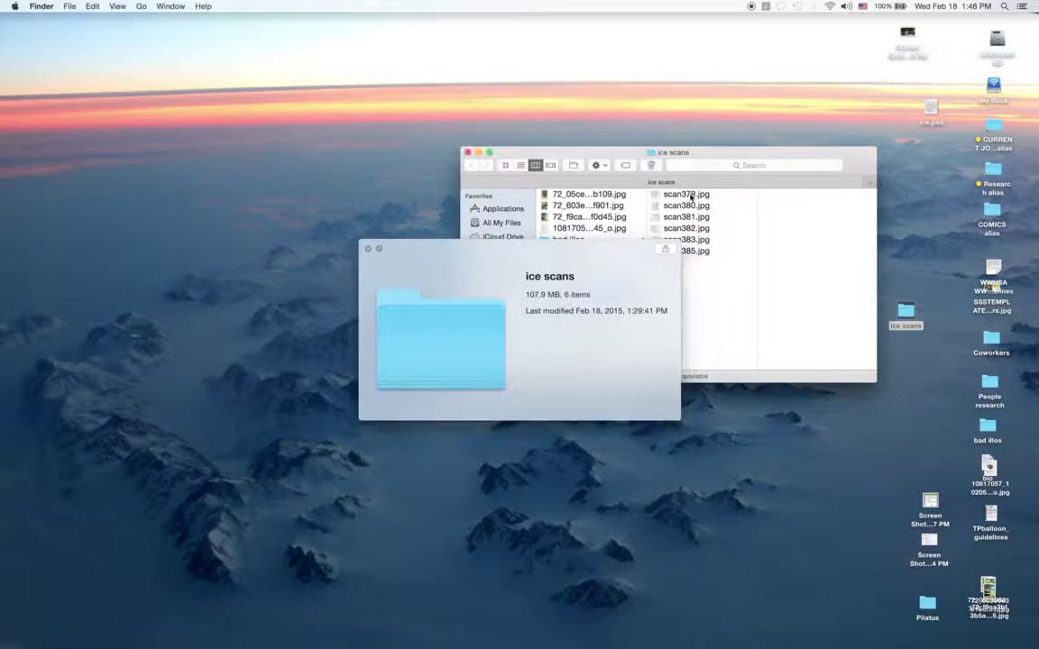
click(690, 195)
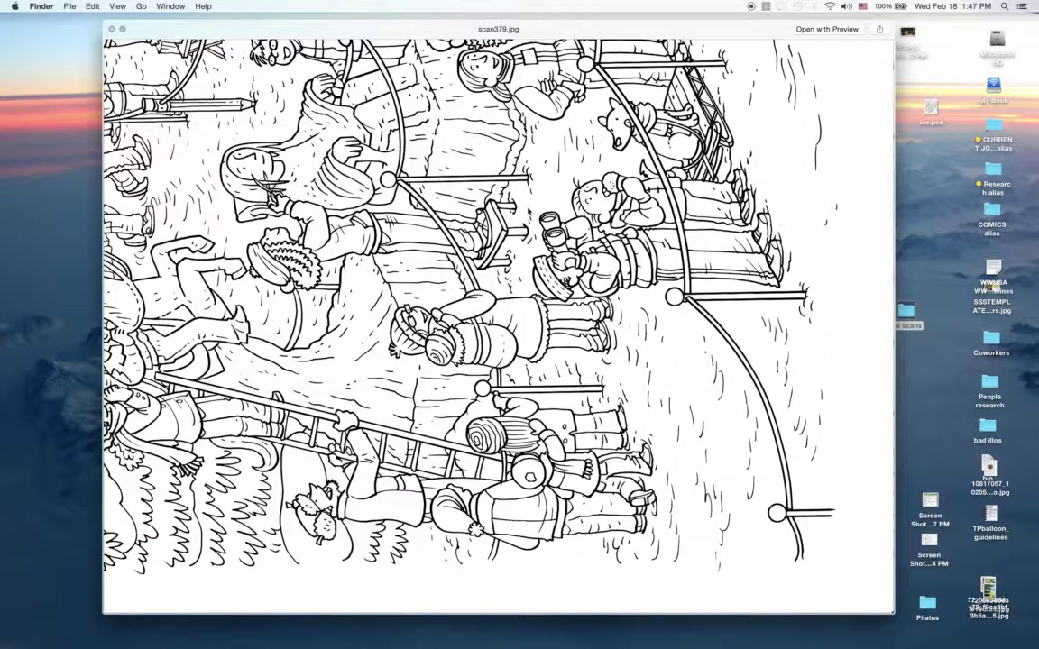
key(Down)
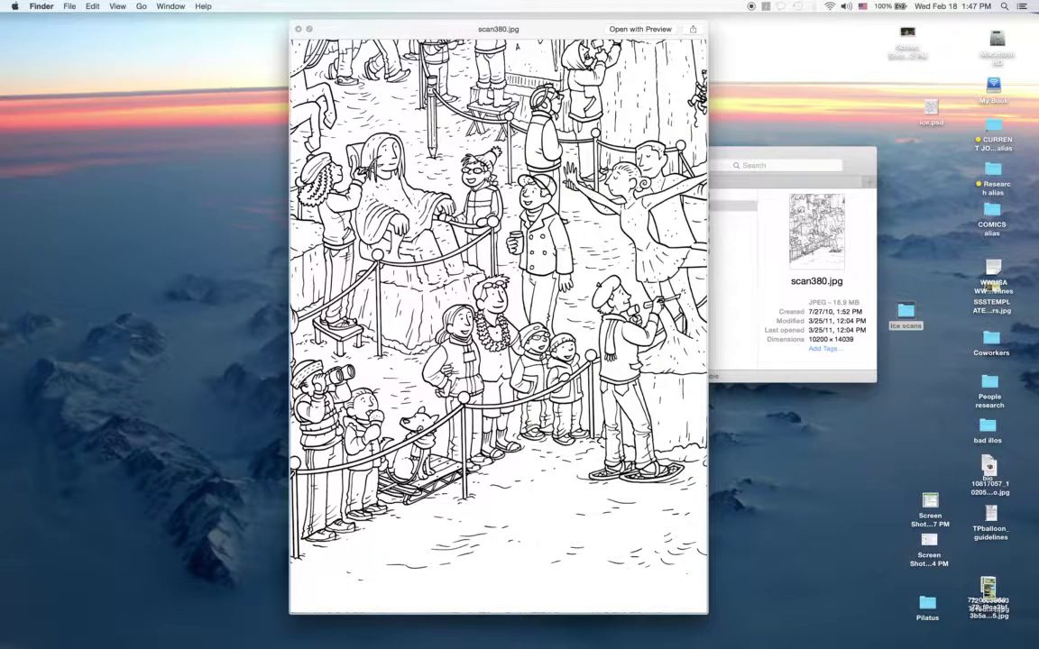
key(Down)
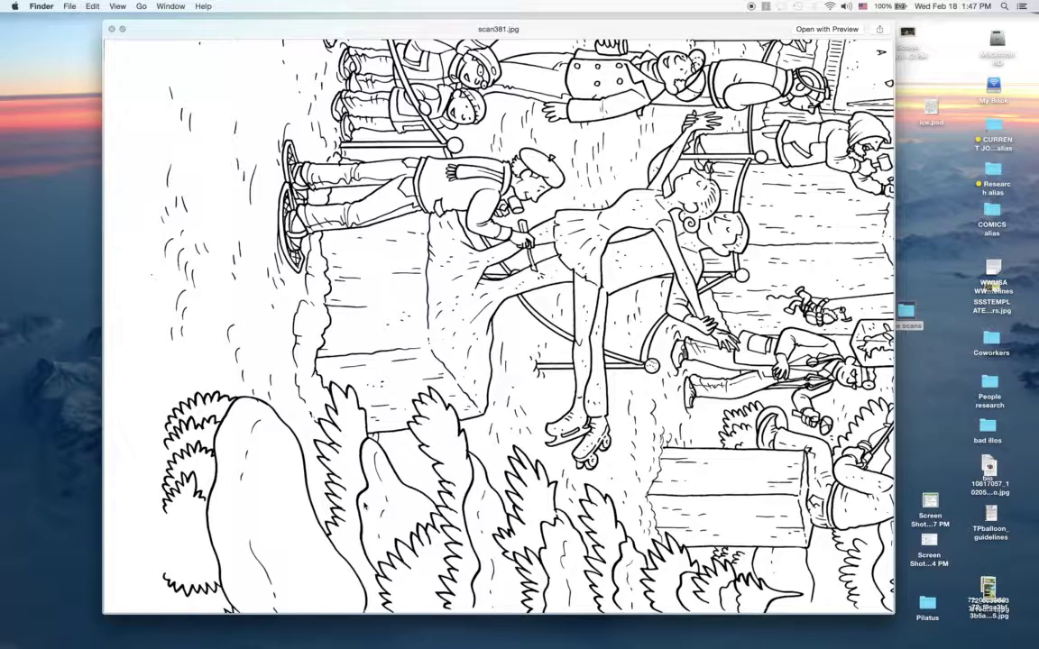
key(Down)
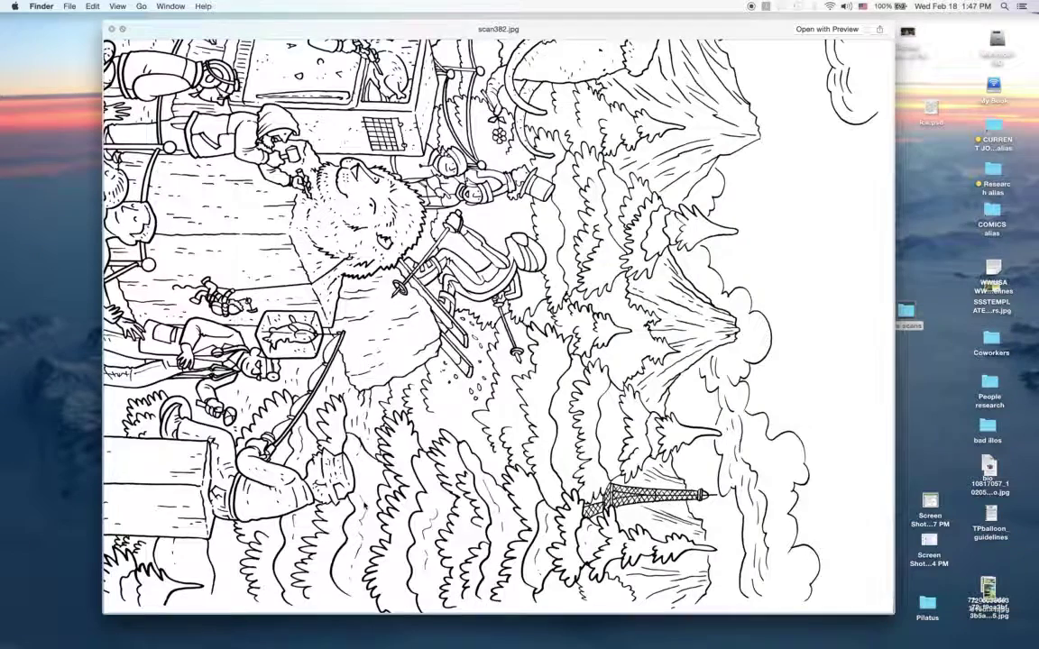
key(Down)
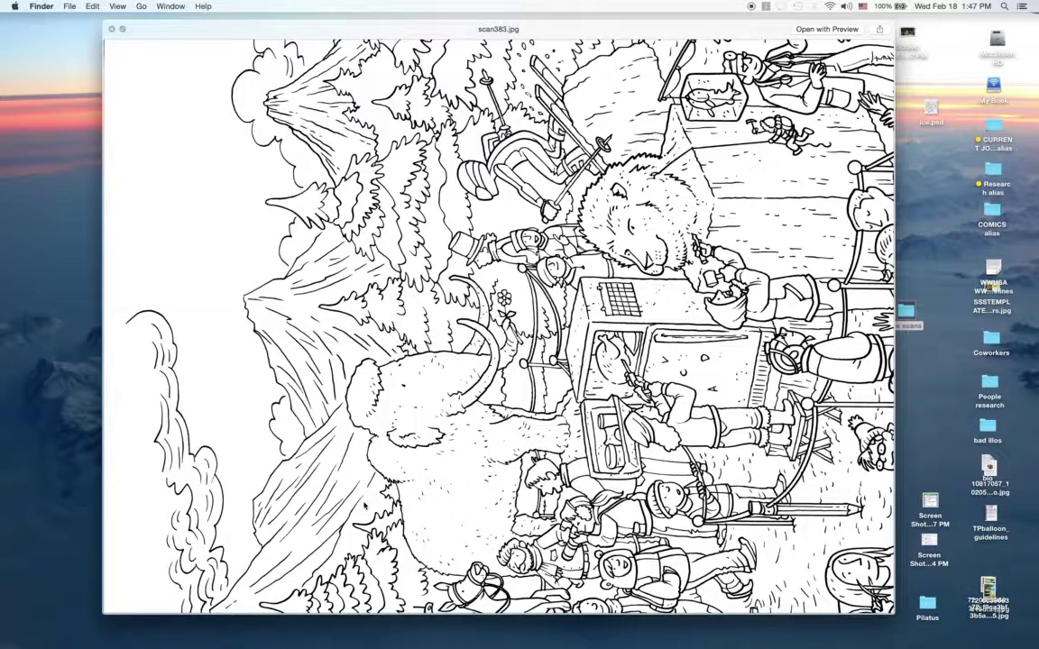
key(space)
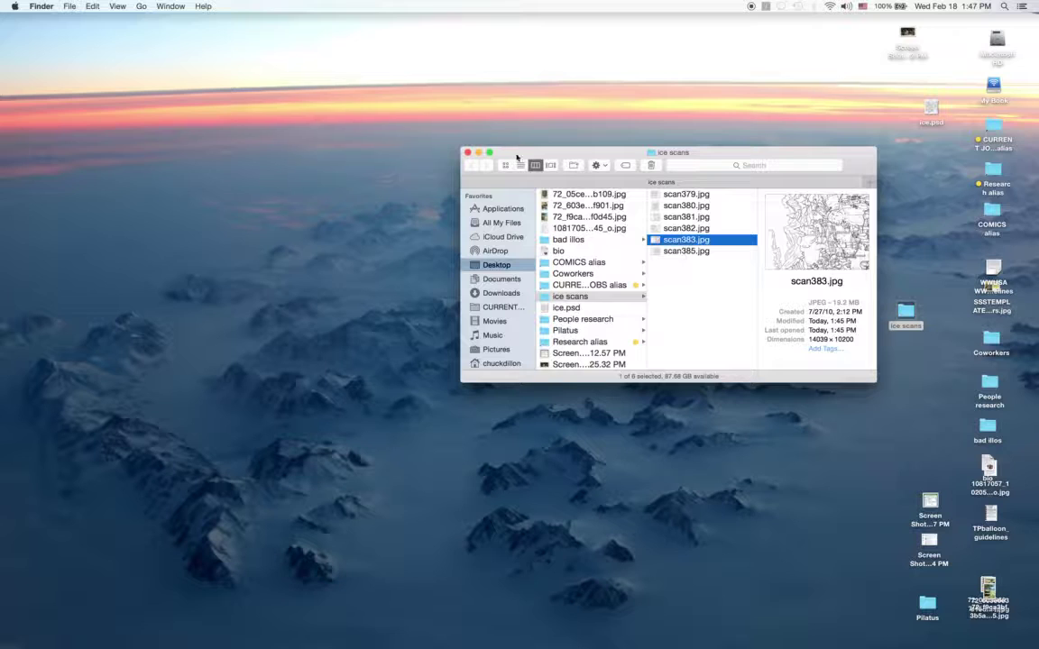
mouse_move(517, 158)
mouse_down()
mouse_move(480, 133)
mouse_move(510, 160)
mouse_up()
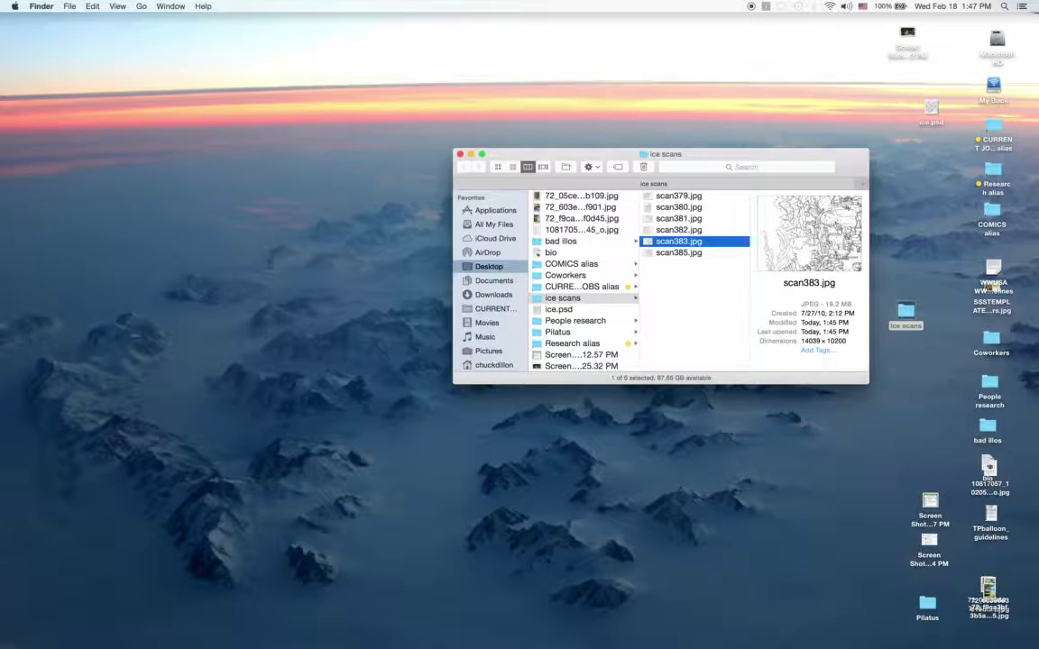
Step: Switch to Adobe Bridge and open the ice scans folder on the Desktop
mouse_move(600, 640)
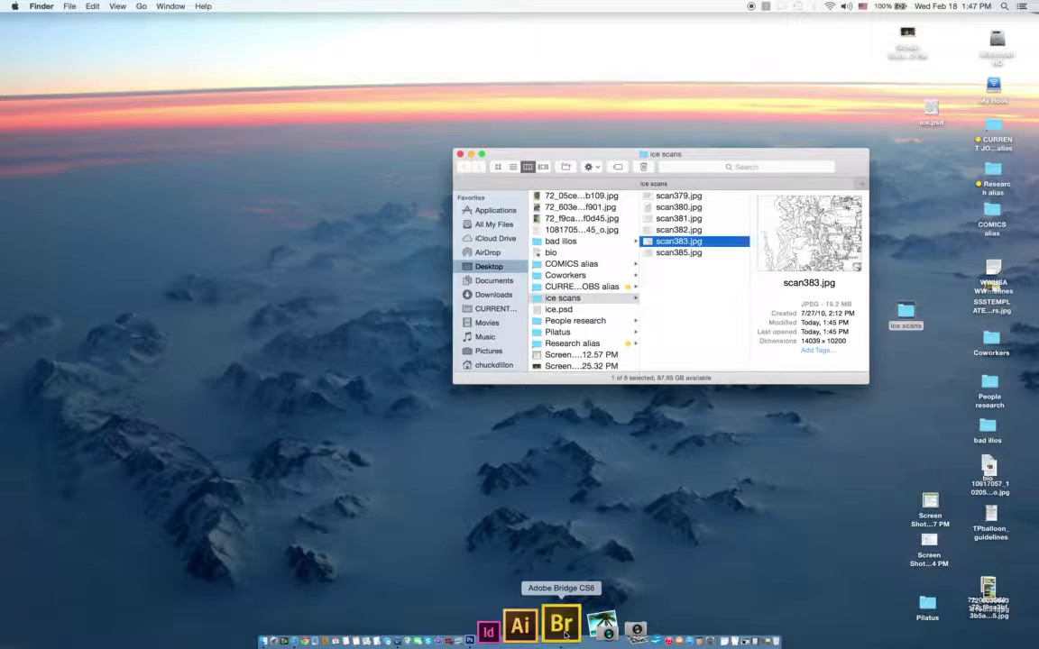
click(563, 628)
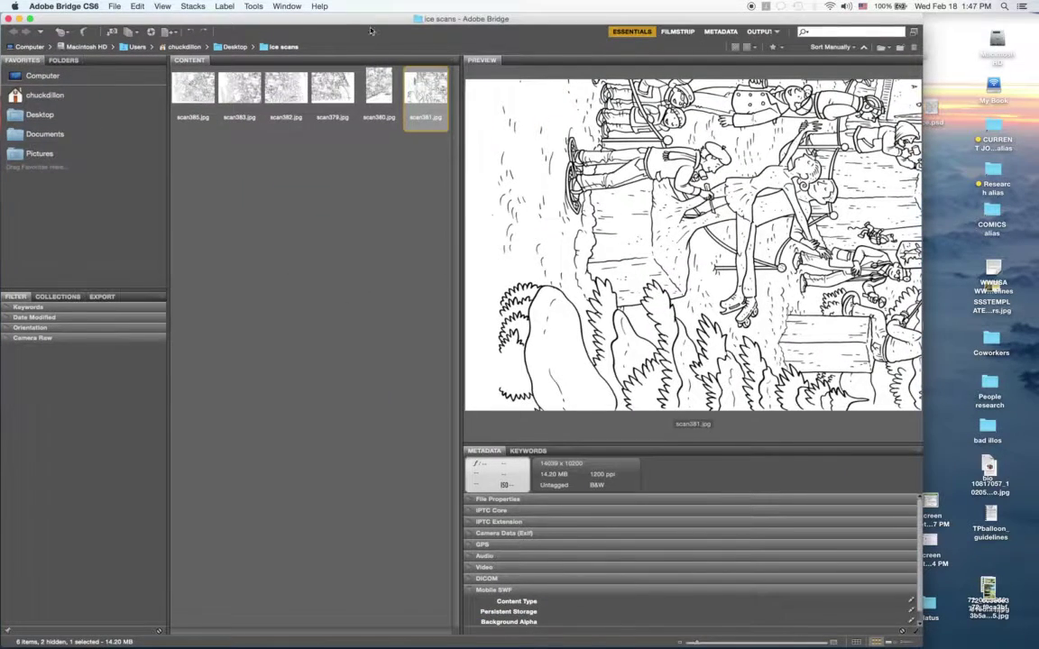
click(43, 114)
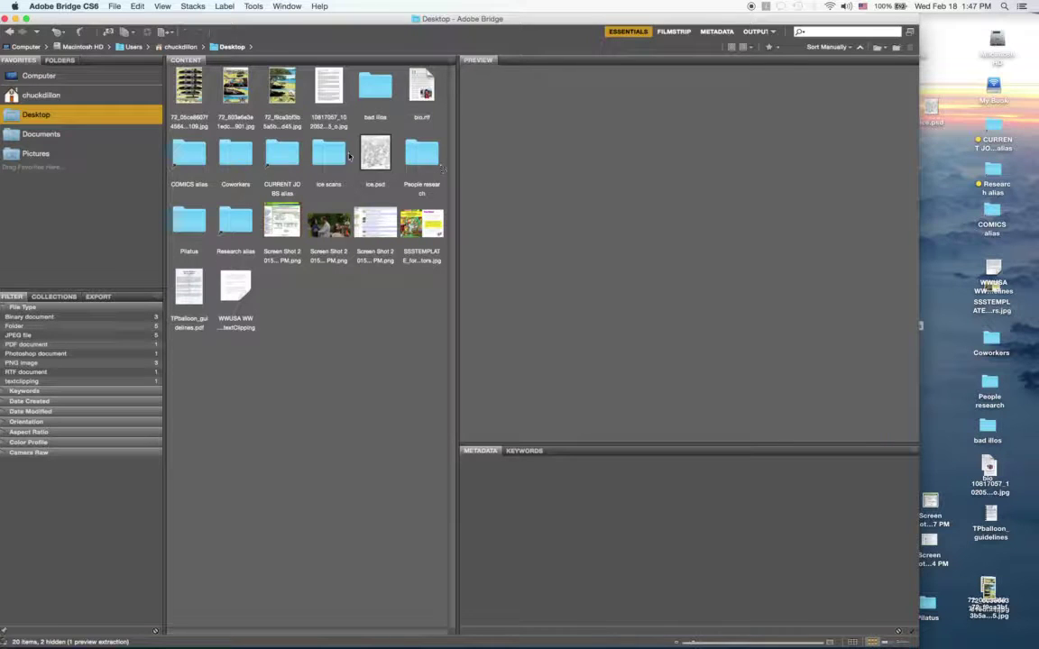
double_click(328, 155)
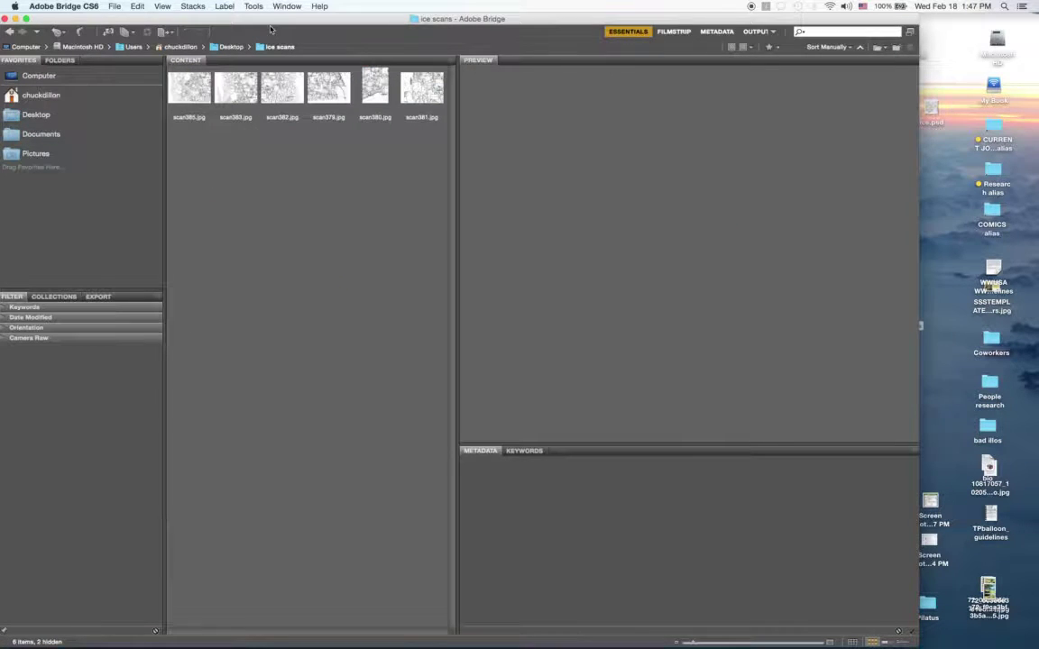
drag(270, 30, 274, 30)
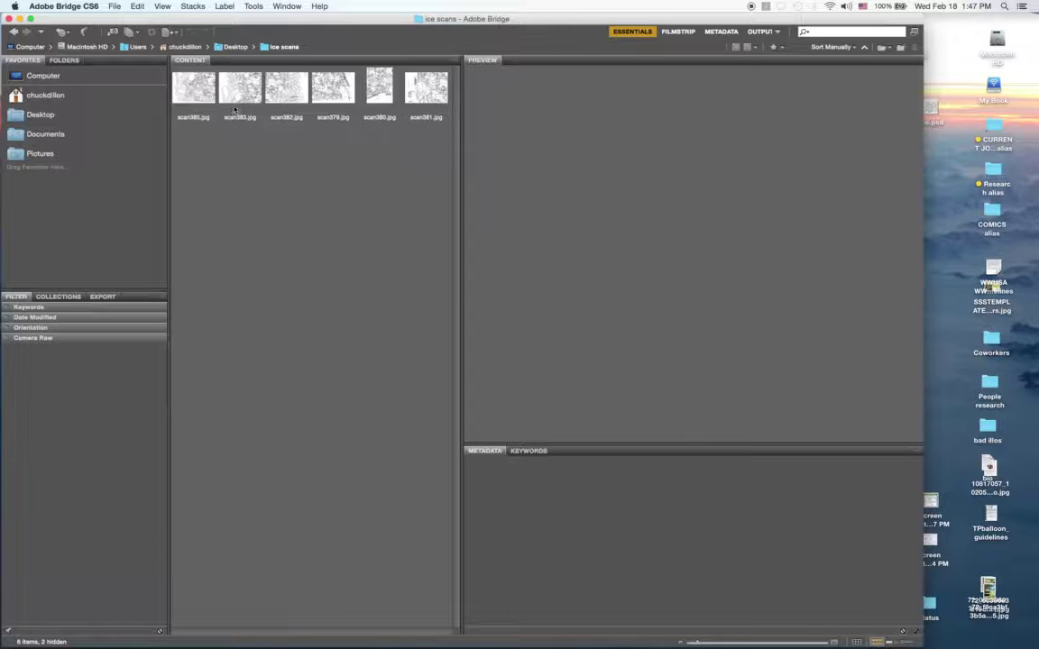
Step: Rotate scan385.jpg and scan383.jpg 90° clockwise so both drawings stand upright
click(176, 86)
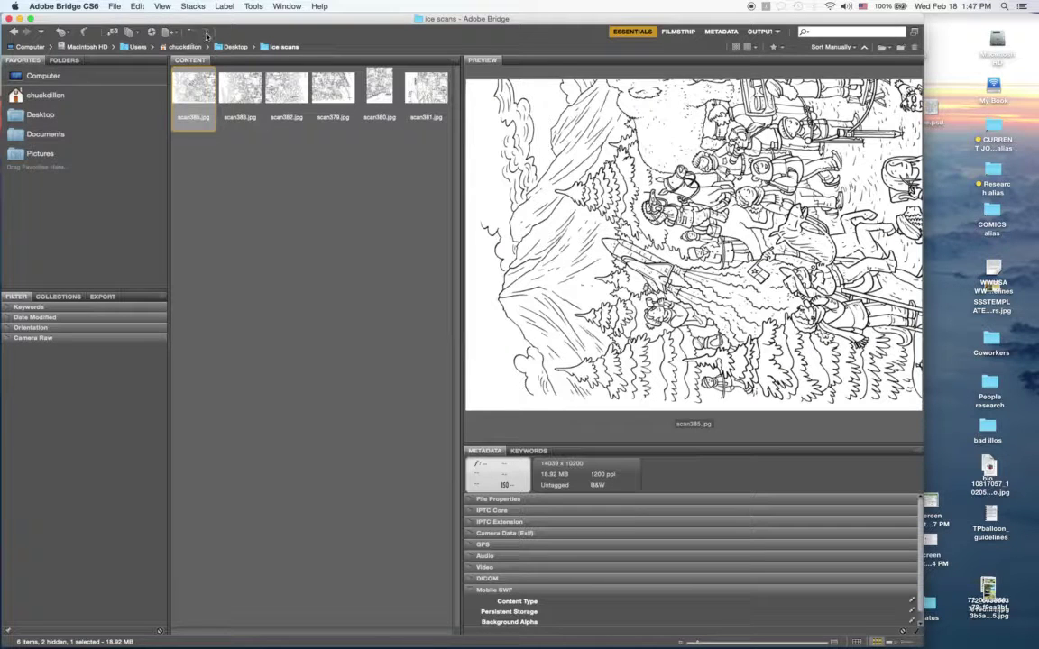
click(203, 33)
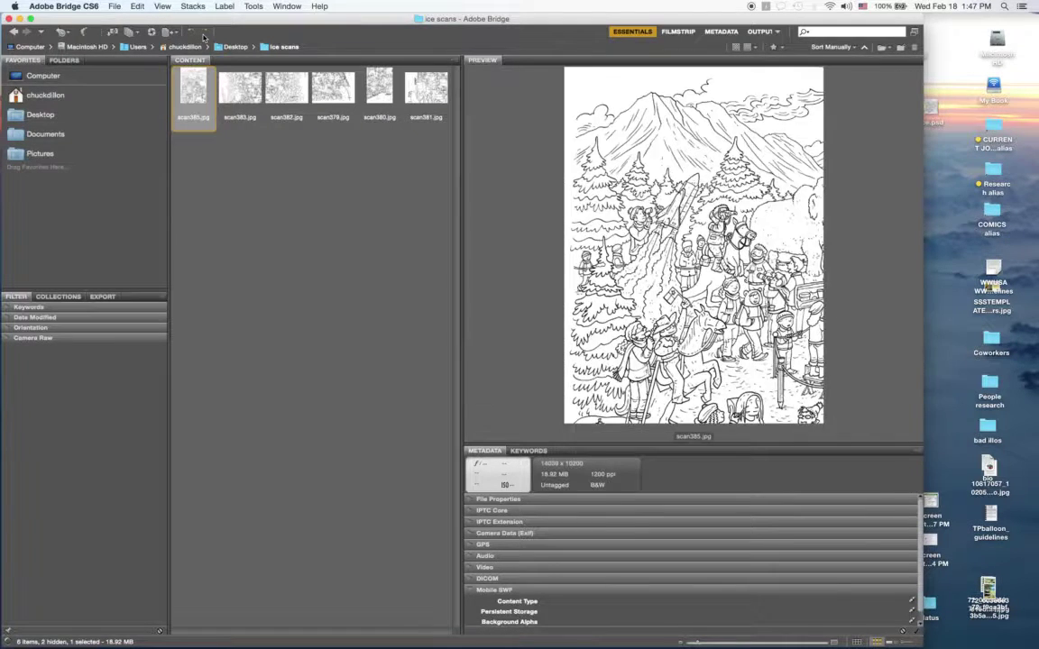
click(239, 87)
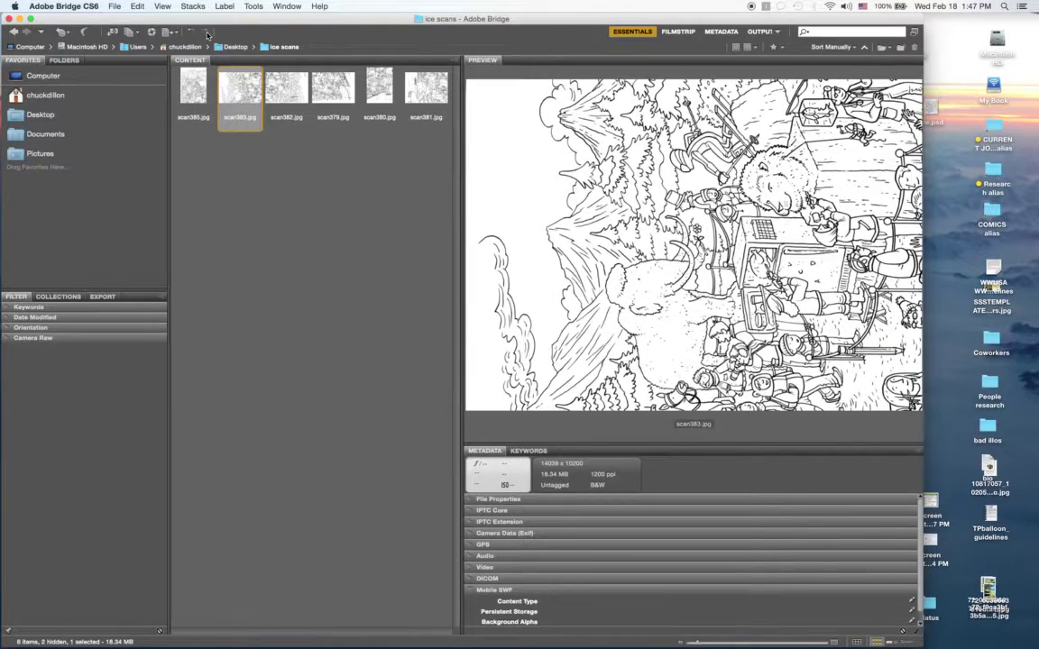
click(207, 34)
Step: Turn the remaining sideways scans upright: scan382.jpg and scan381.jpg 90° counterclockwise, scan379.jpg 90° clockwise
key(Right)
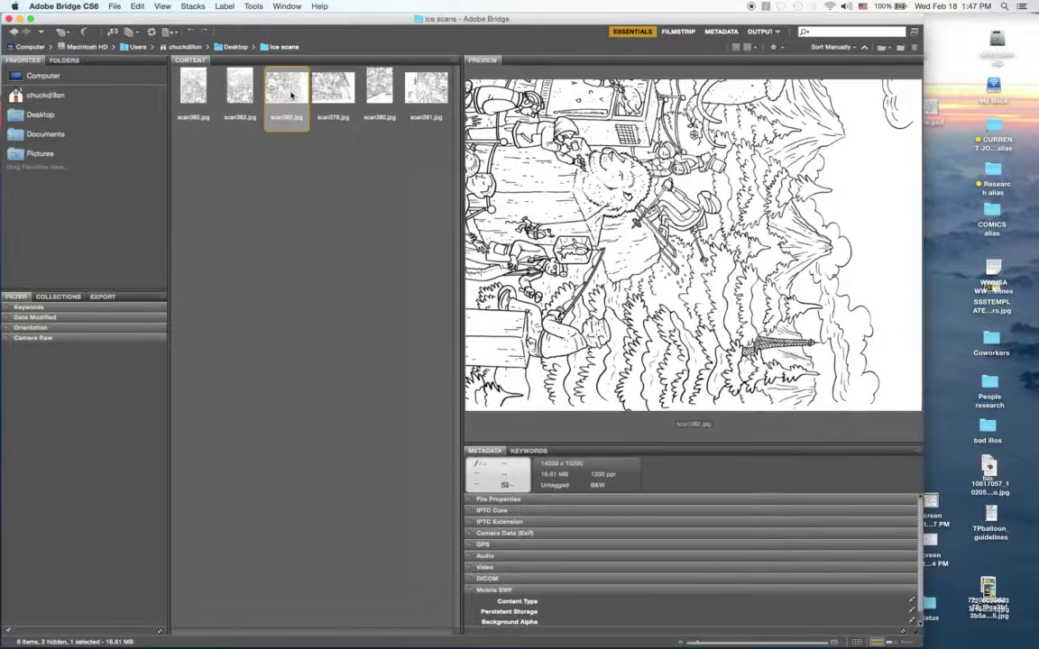
click(194, 34)
key(Right)
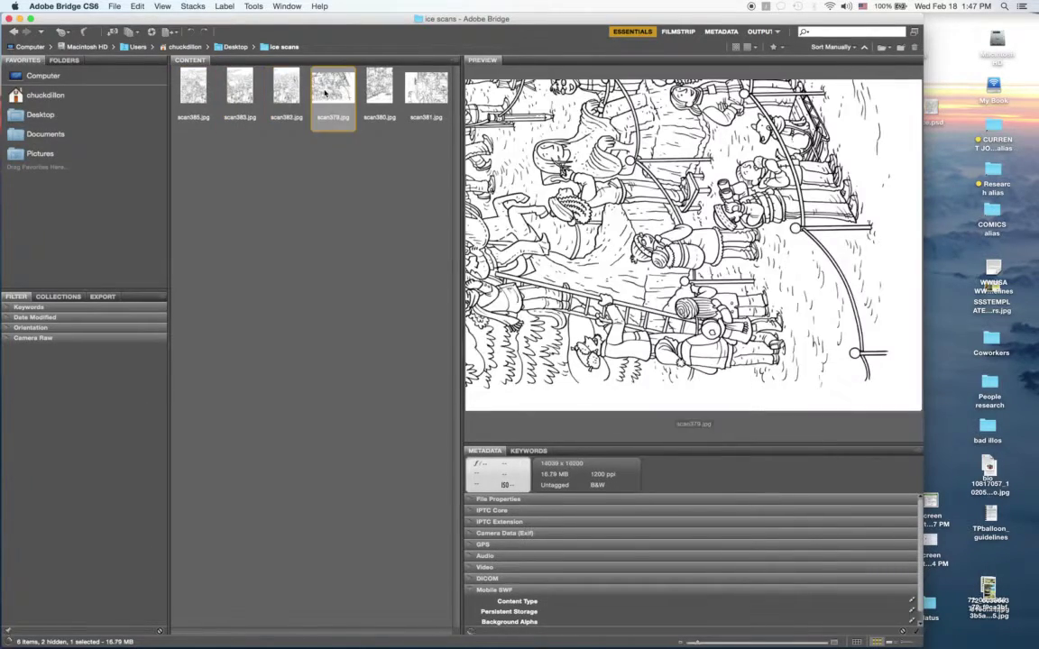
click(205, 34)
key(Right)
key(Right)
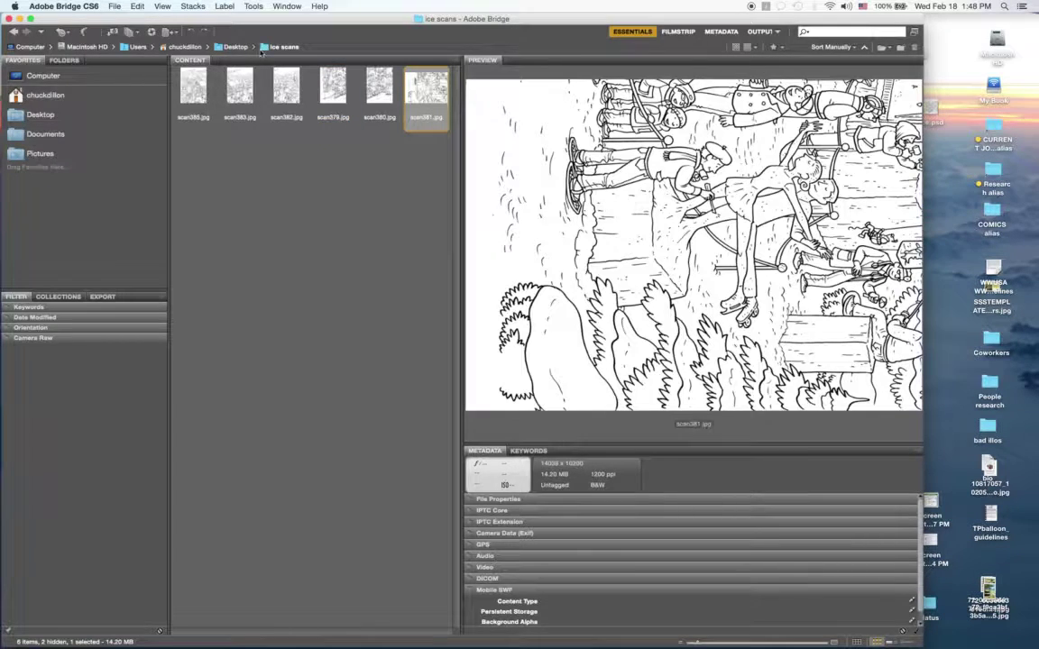
click(194, 34)
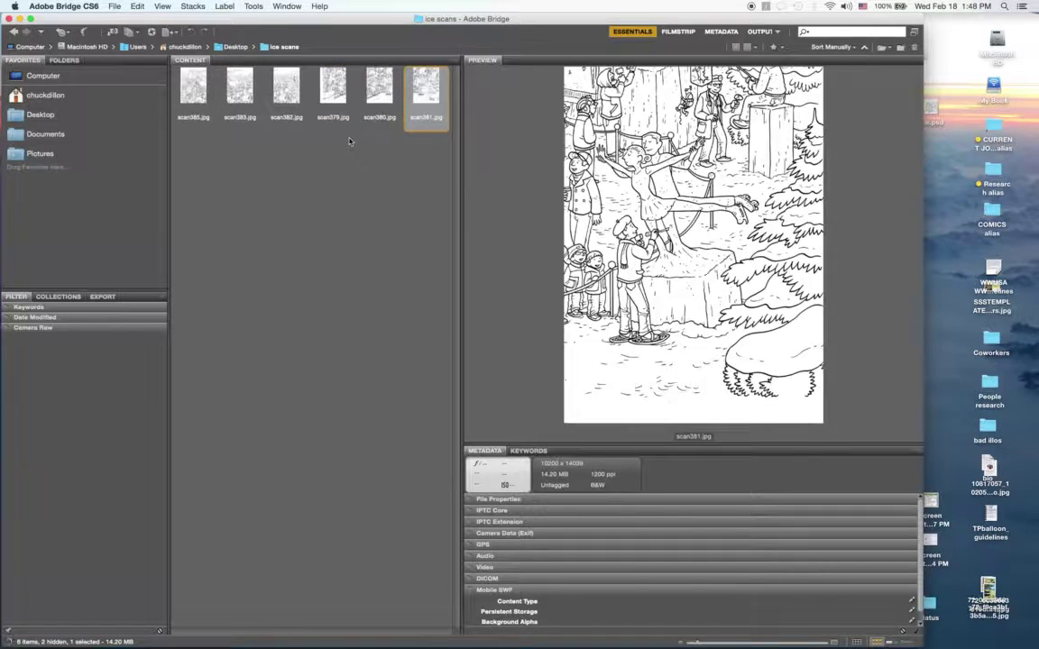
Step: Select all six scans from scan385.jpg to scan381.jpg and open them together in Photoshop
click(177, 82)
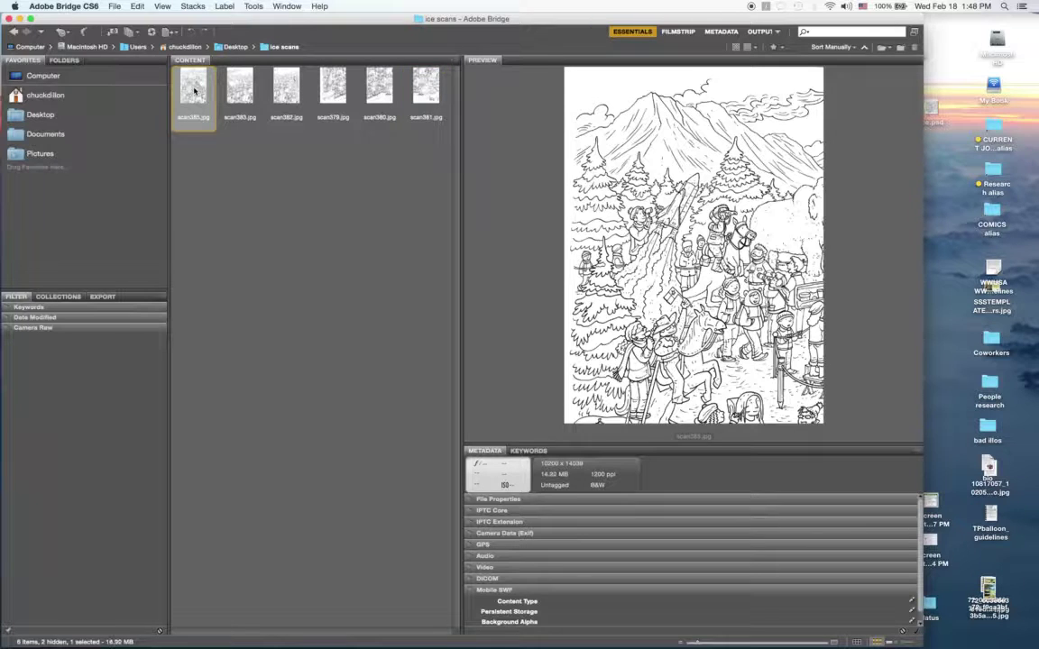
shift+click(423, 104)
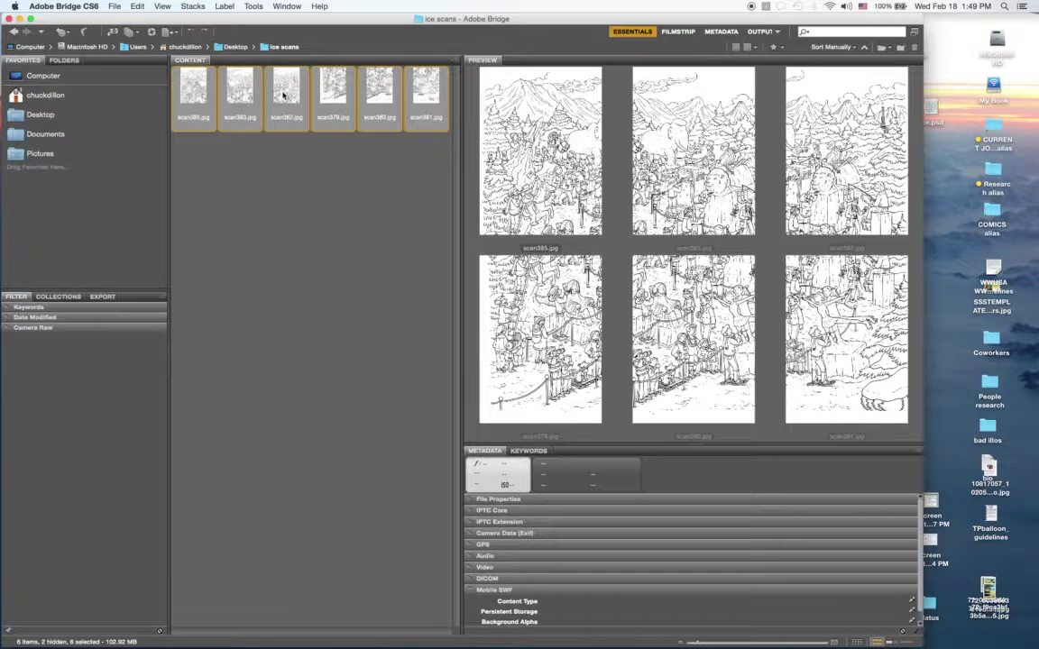
drag(282, 95, 532, 624)
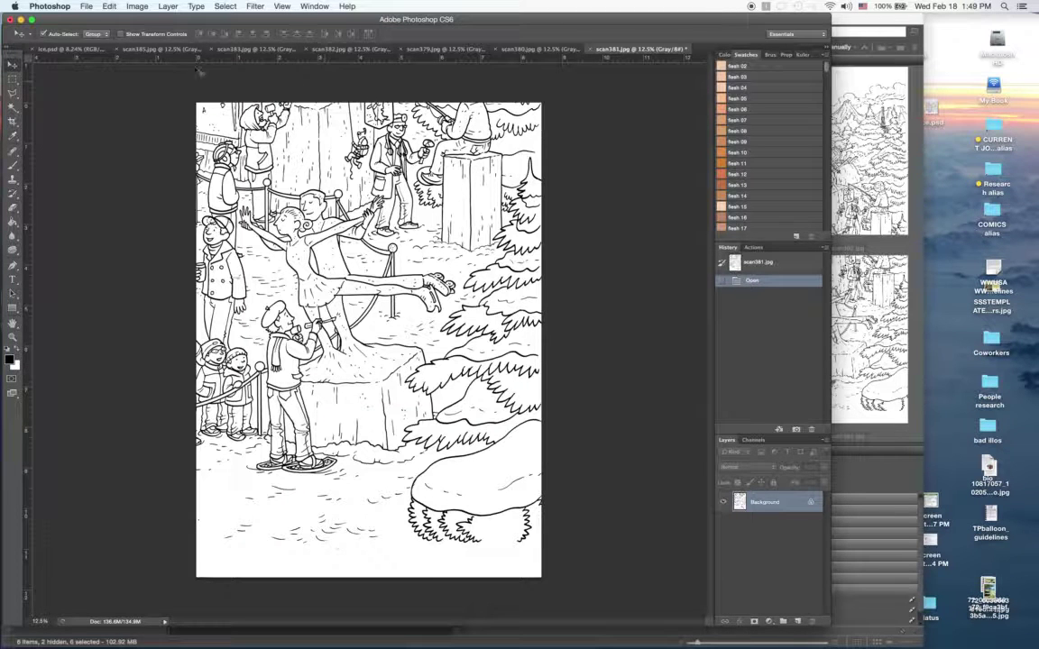
Step: Look at the recorded steps of the "300dpi color layer" action, collapse it and return to the document history
click(754, 247)
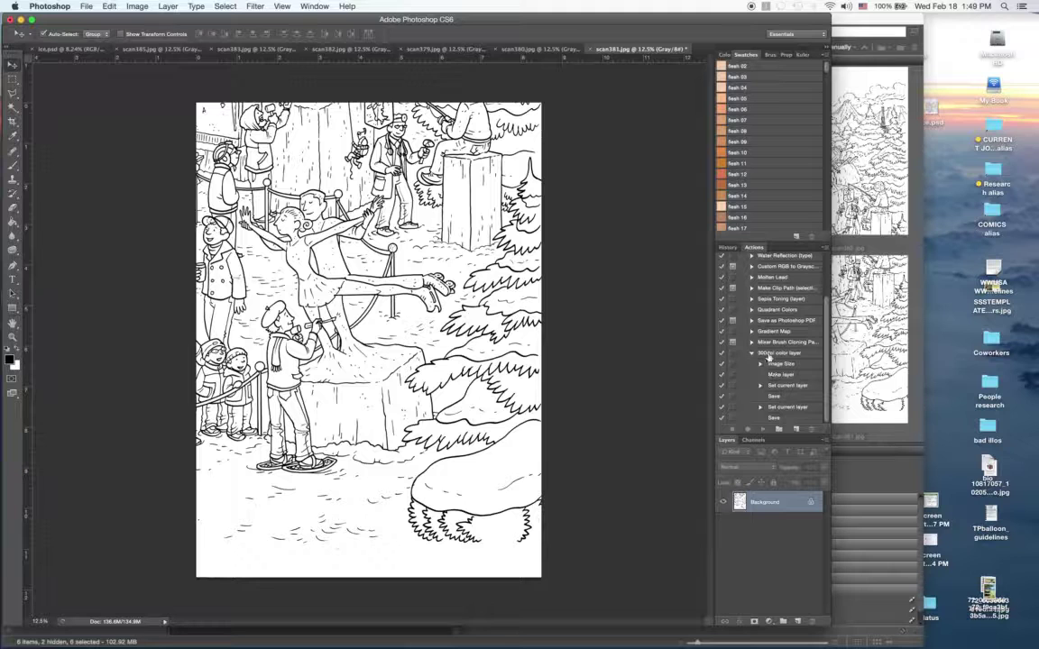
click(750, 354)
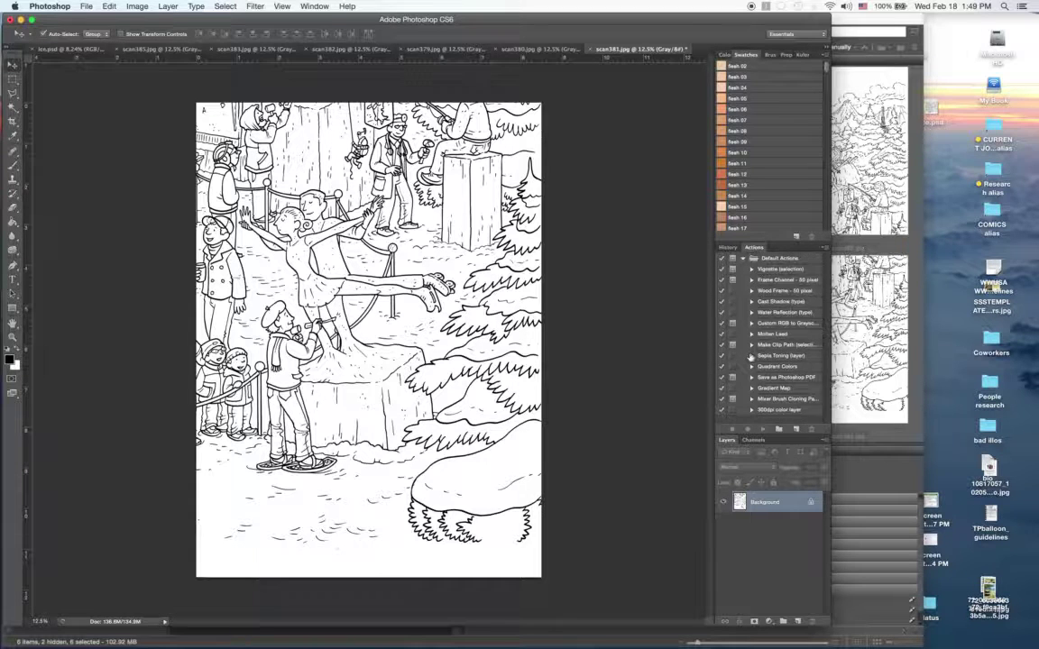
click(726, 247)
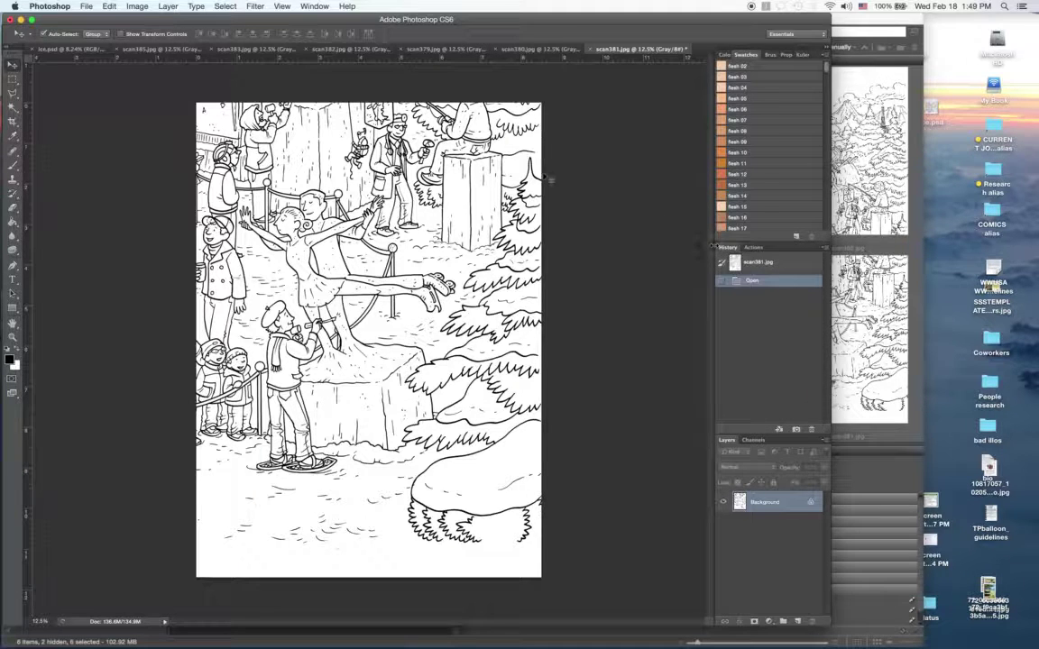
Step: Resample scan381.jpg to a resolution of 300 pixels/inch and save it as a JPEG at maximum quality 12
click(137, 6)
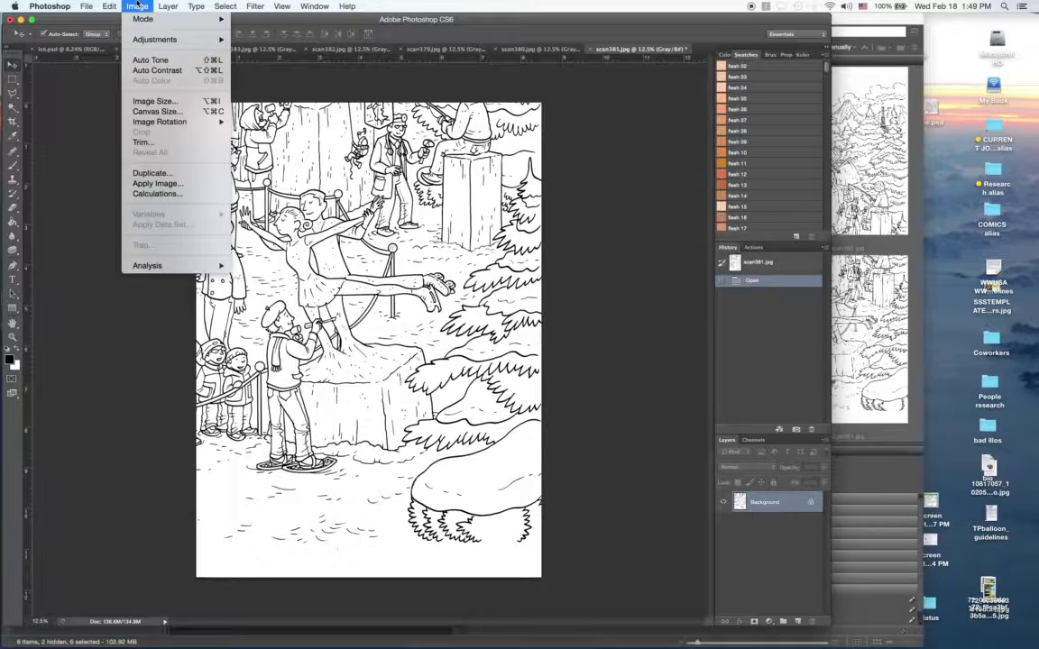
click(158, 101)
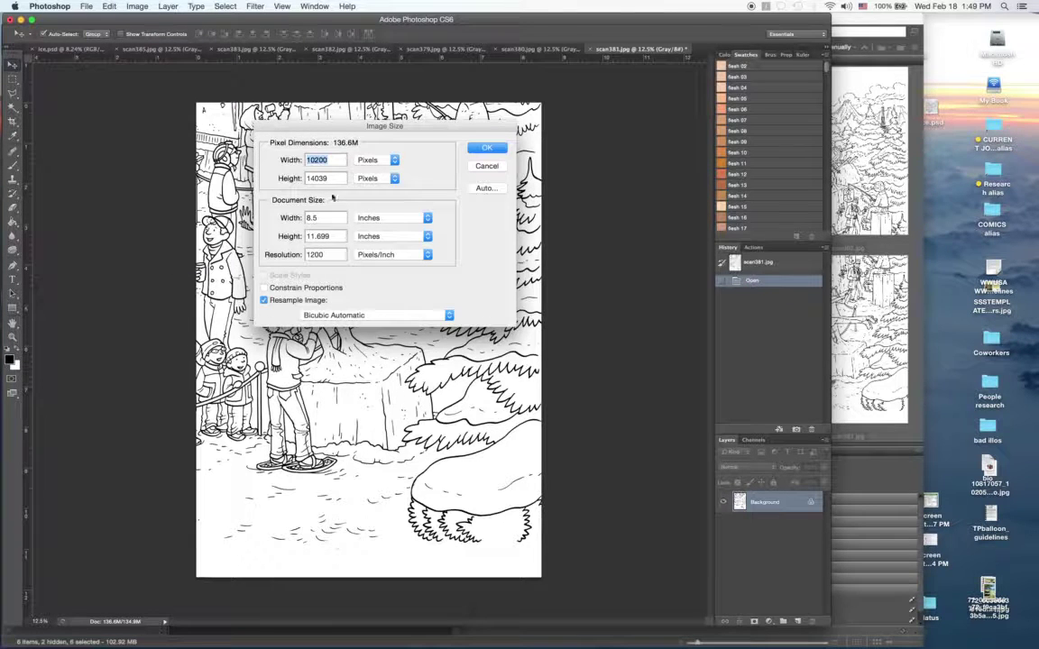
key(Tab)
key(Tab)
key(Tab)
key(Tab)
text(300)
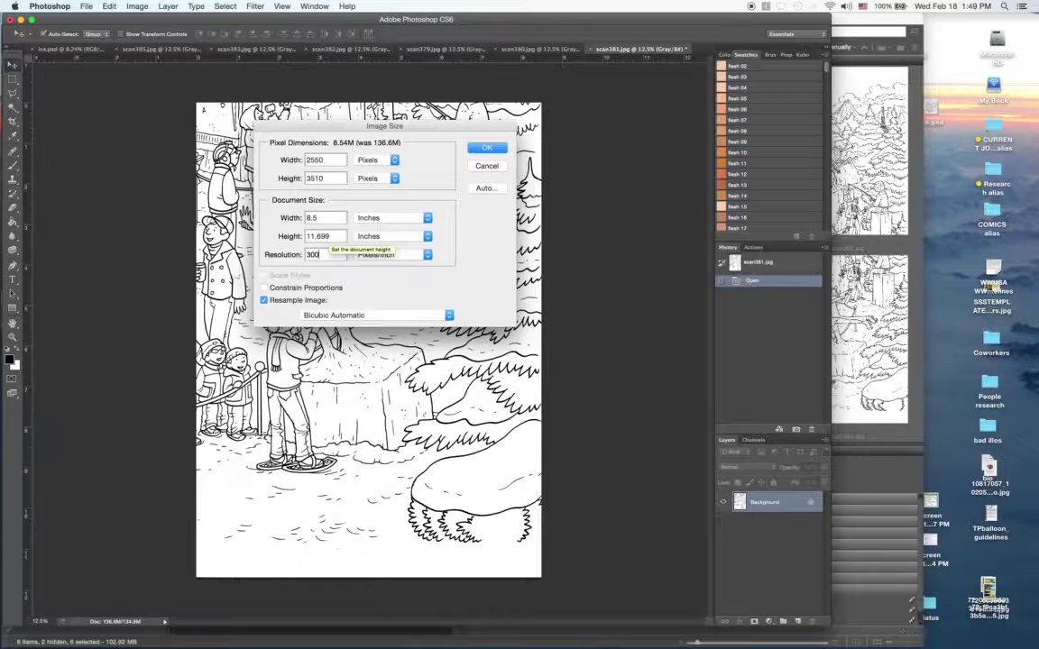
click(486, 149)
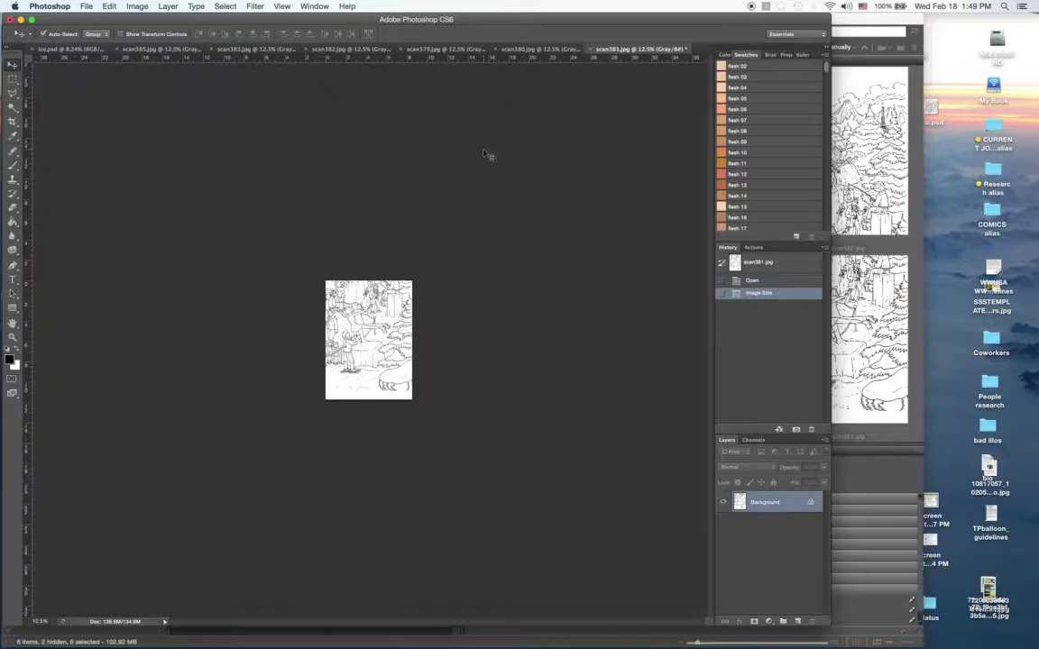
key(super+s)
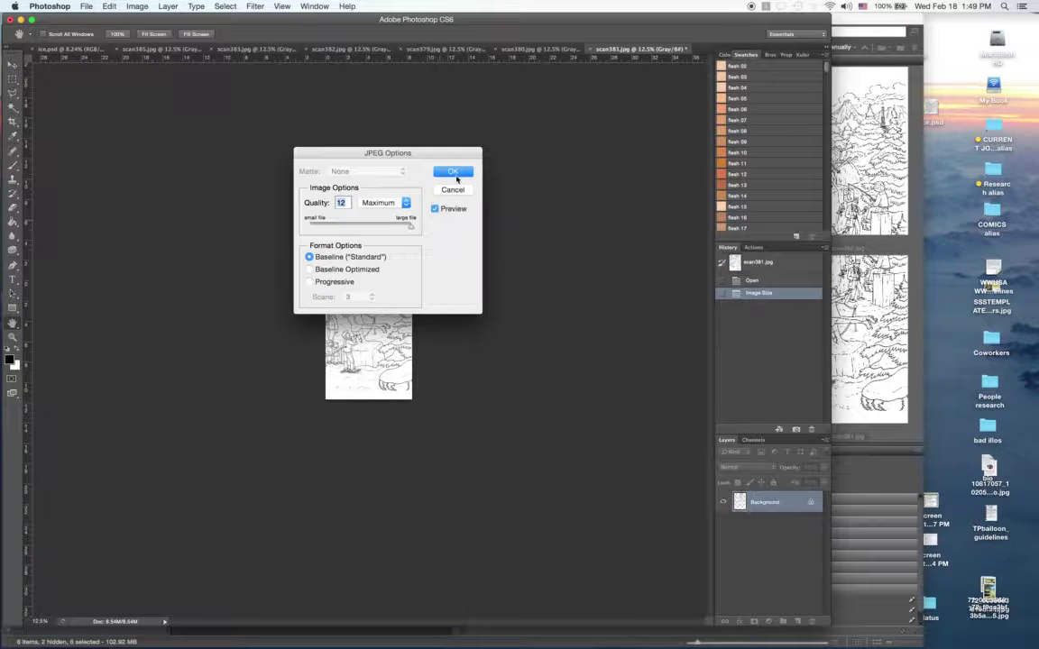
click(455, 172)
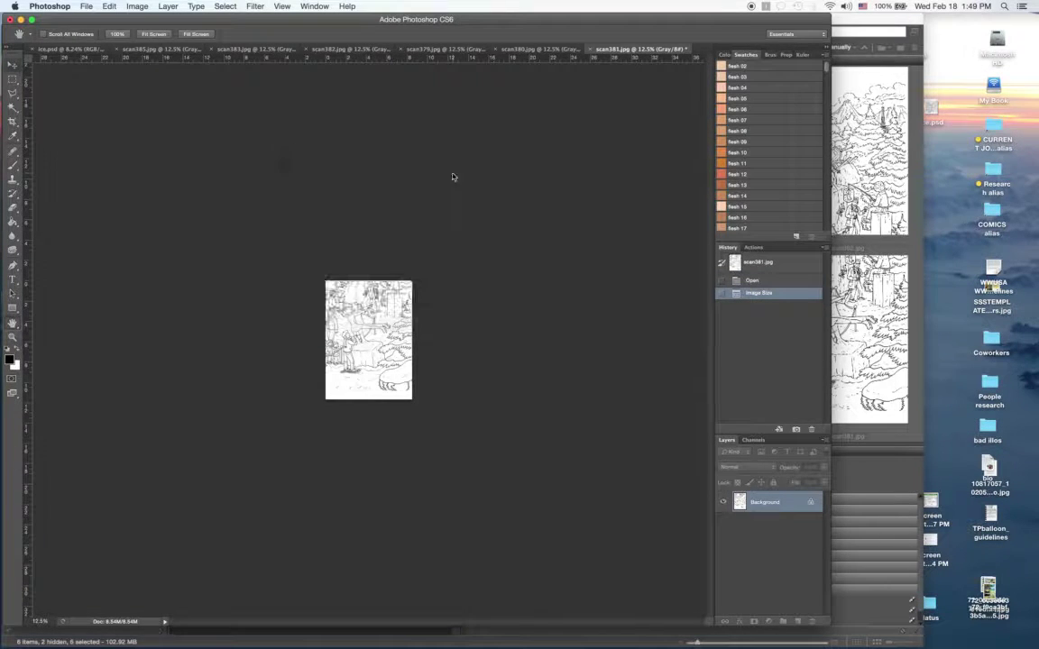
Step: Close the saved scan381.jpg
click(595, 49)
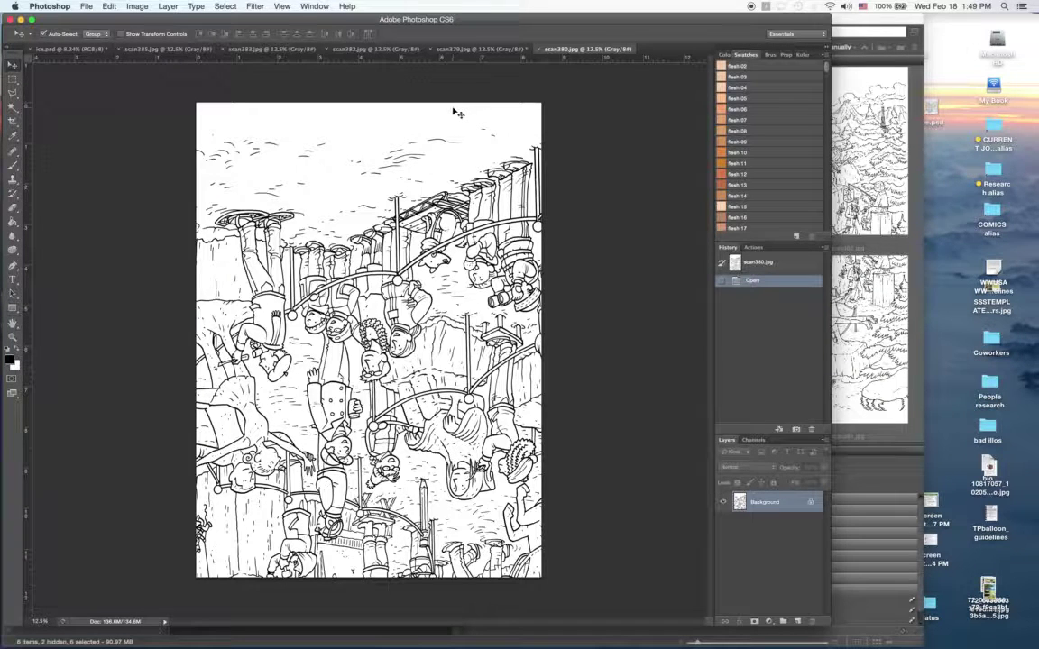
Step: Resample scan380.jpg to a resolution of 300 pixels/inch and close it without saving
click(136, 6)
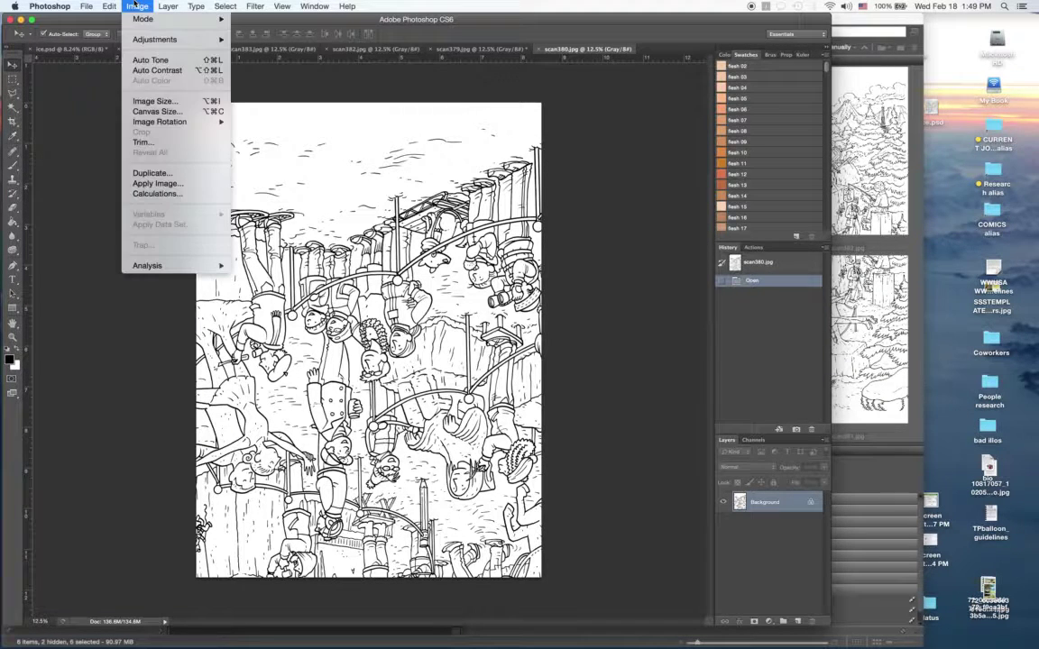
click(156, 102)
double_click(333, 253)
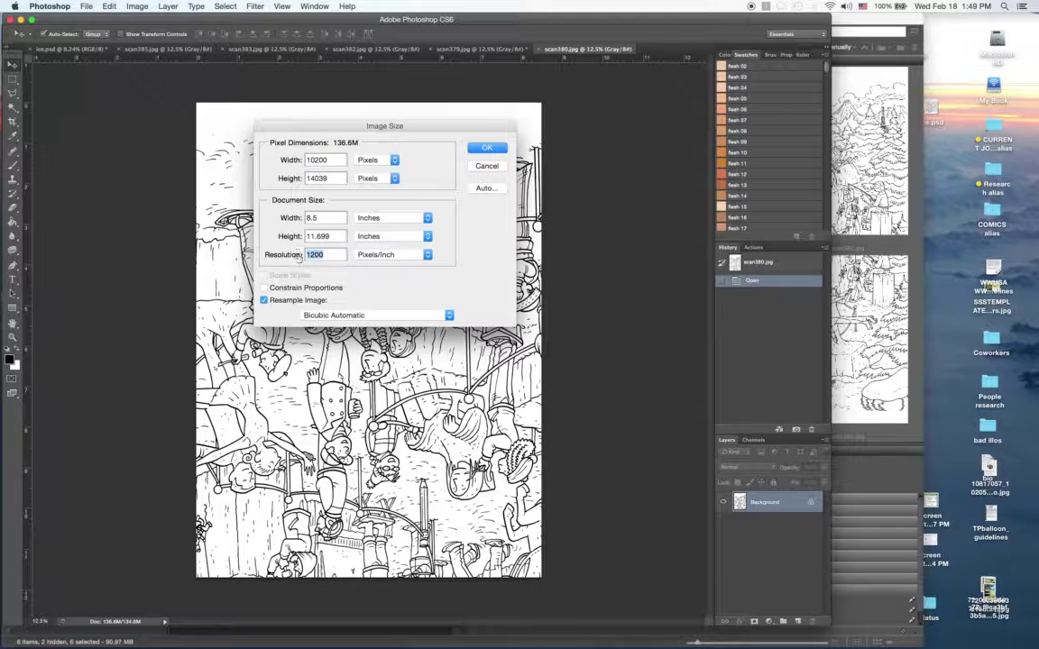
text(300)
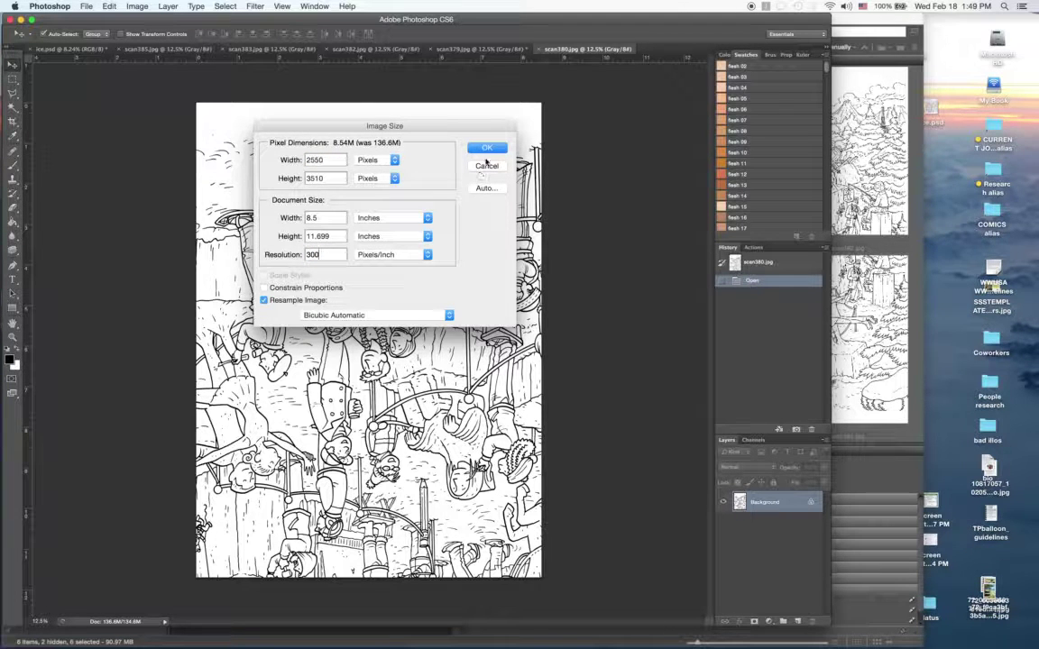
click(487, 149)
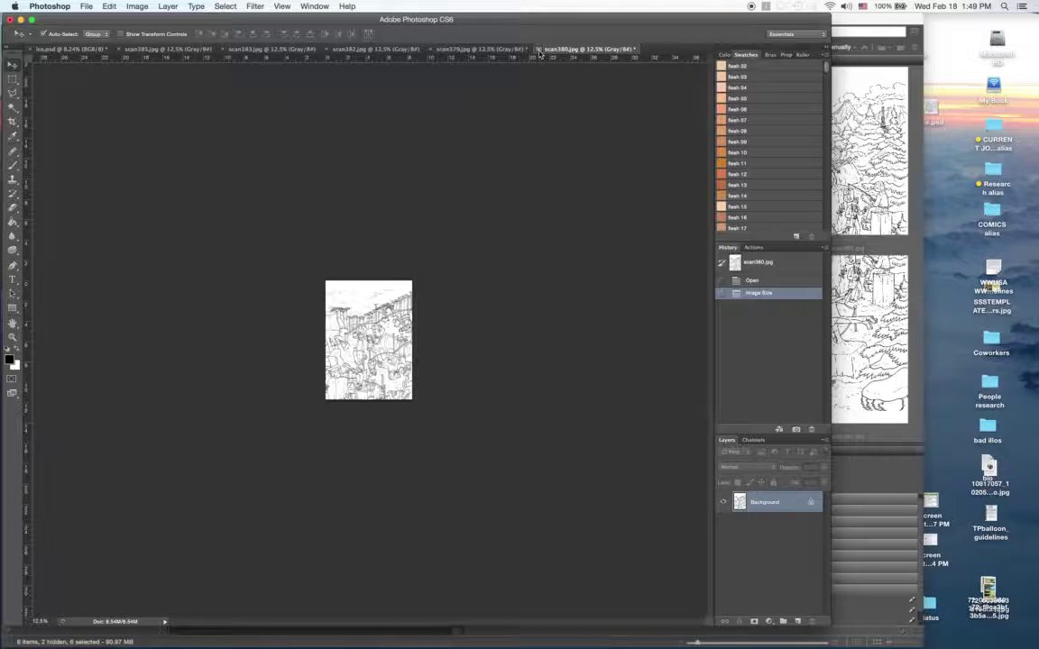
click(537, 50)
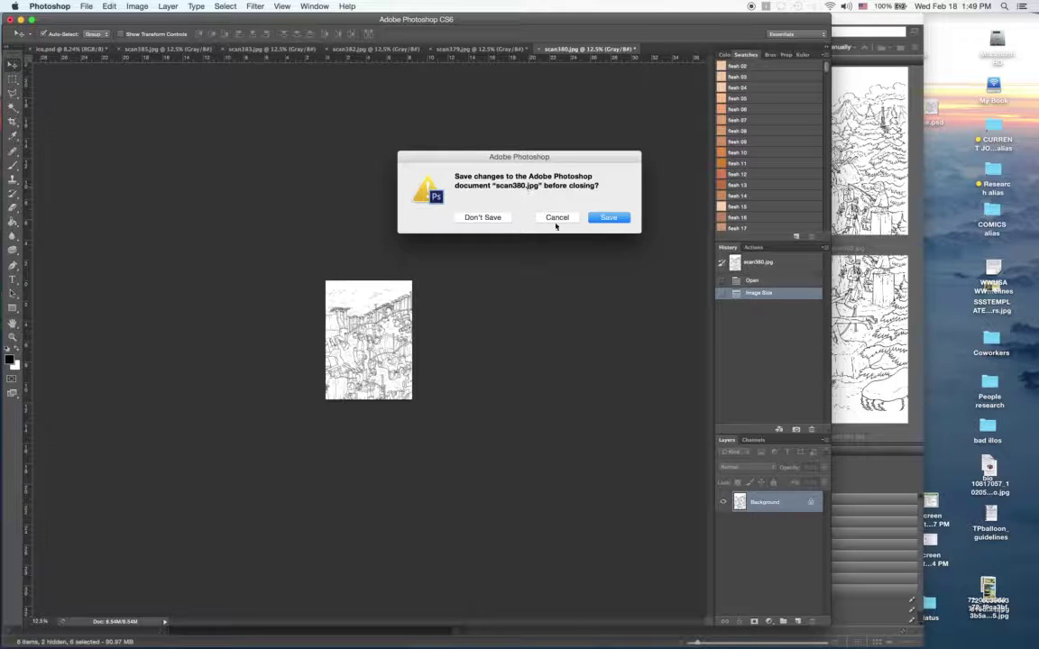
click(496, 219)
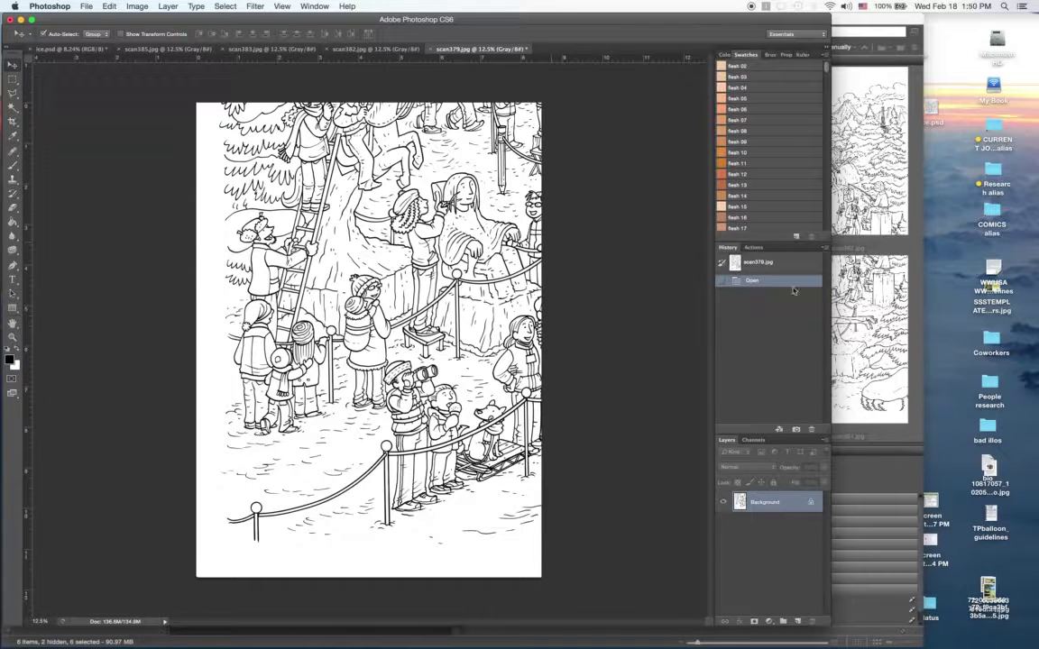
Step: Create a new action named "300 dpi" in the Default Actions set and start recording it
click(753, 247)
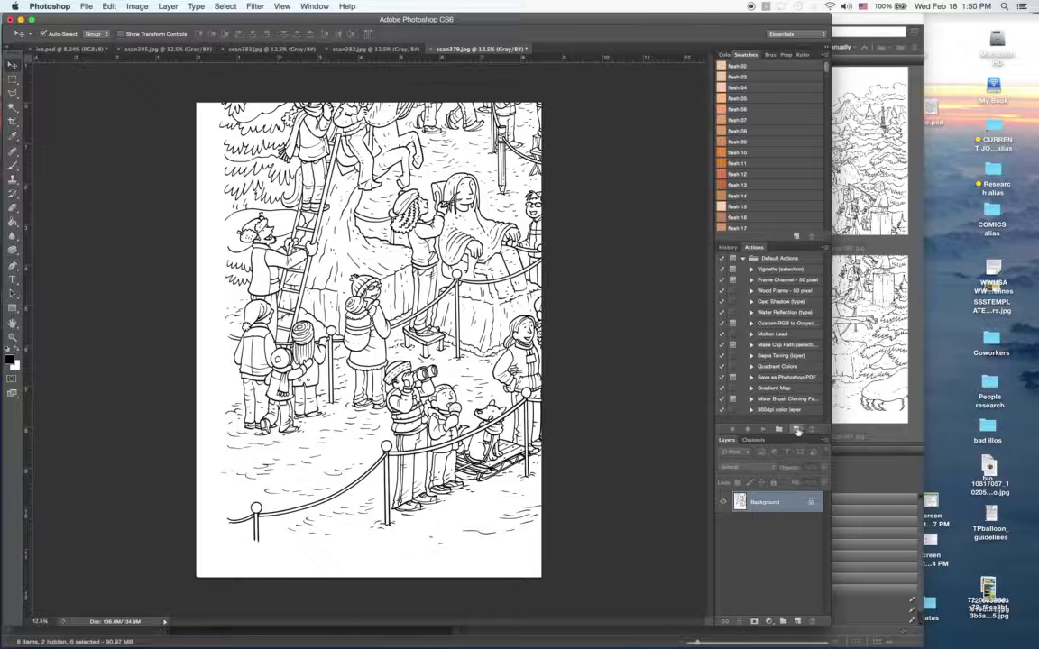
click(748, 430)
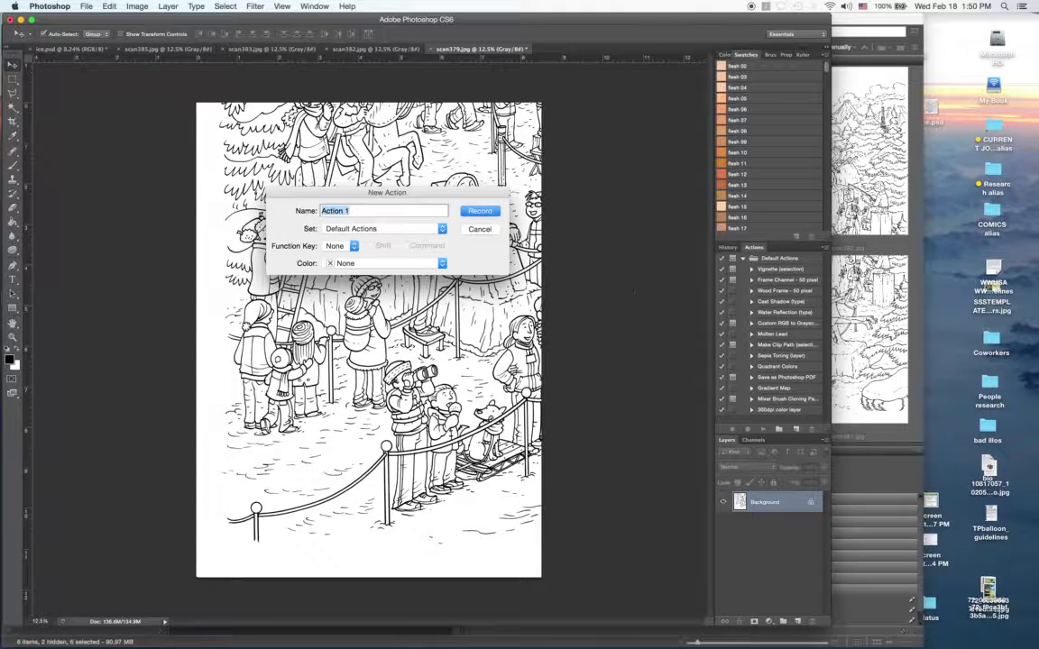
text(300 dpi)
key(Return)
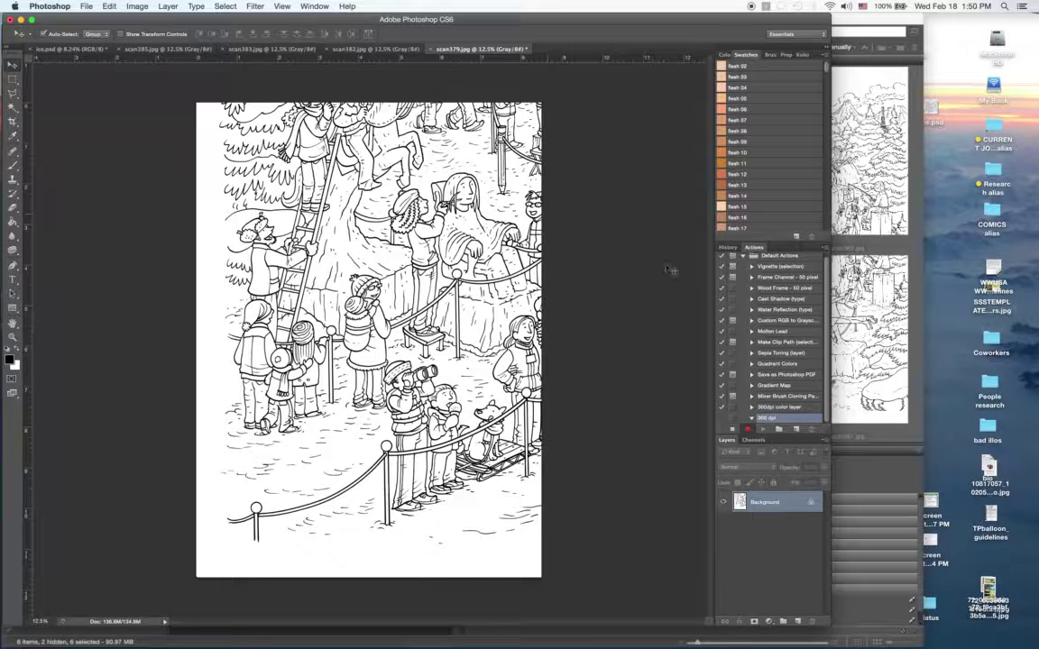
click(135, 7)
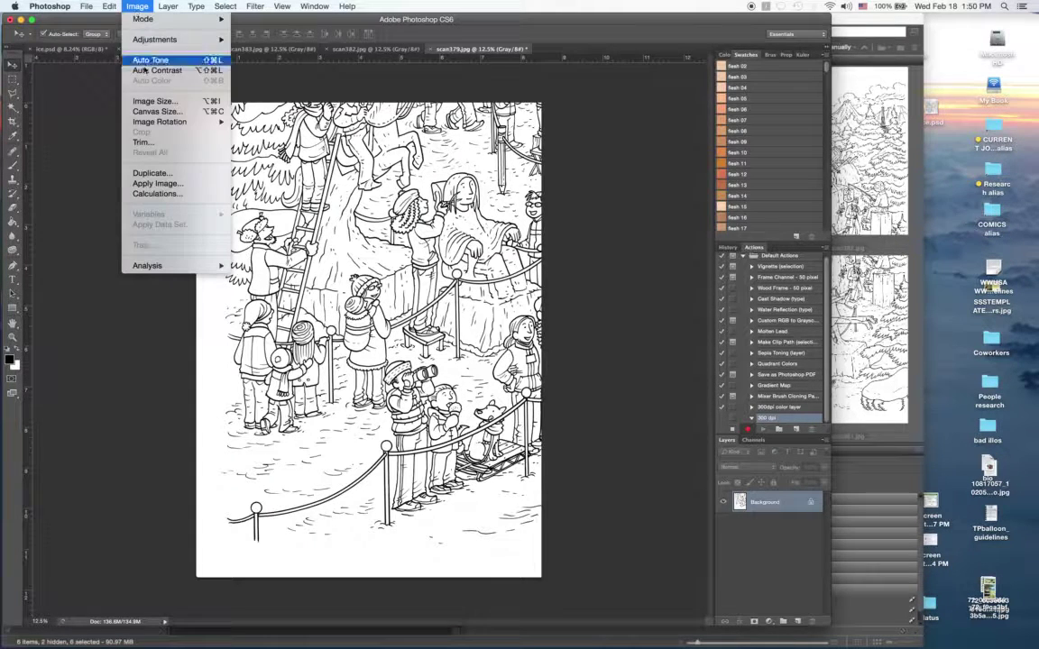
click(144, 101)
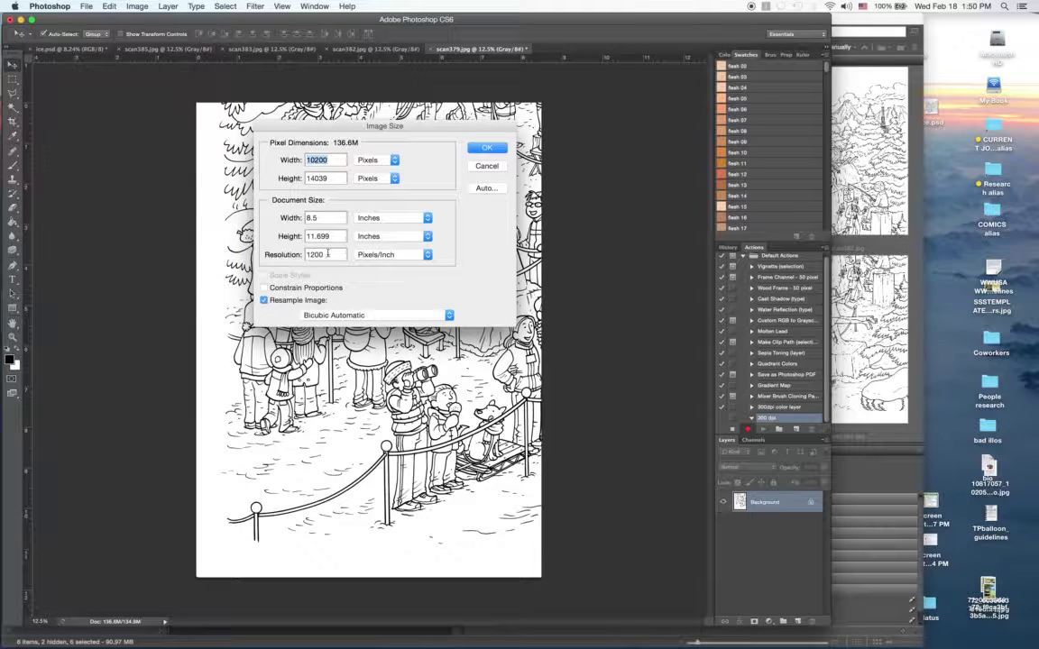
double_click(326, 254)
key(Return)
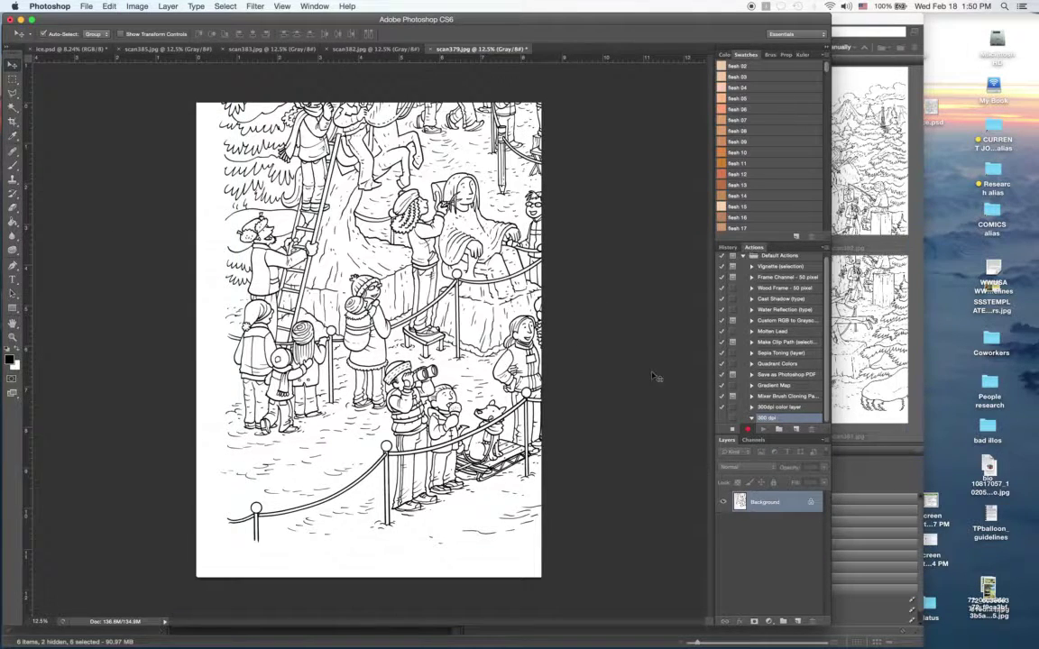
click(731, 431)
click(748, 430)
Step: Record resampling scan379.jpg to a resolution of 300 pixels/inch in the "300 dpi" action
click(110, 6)
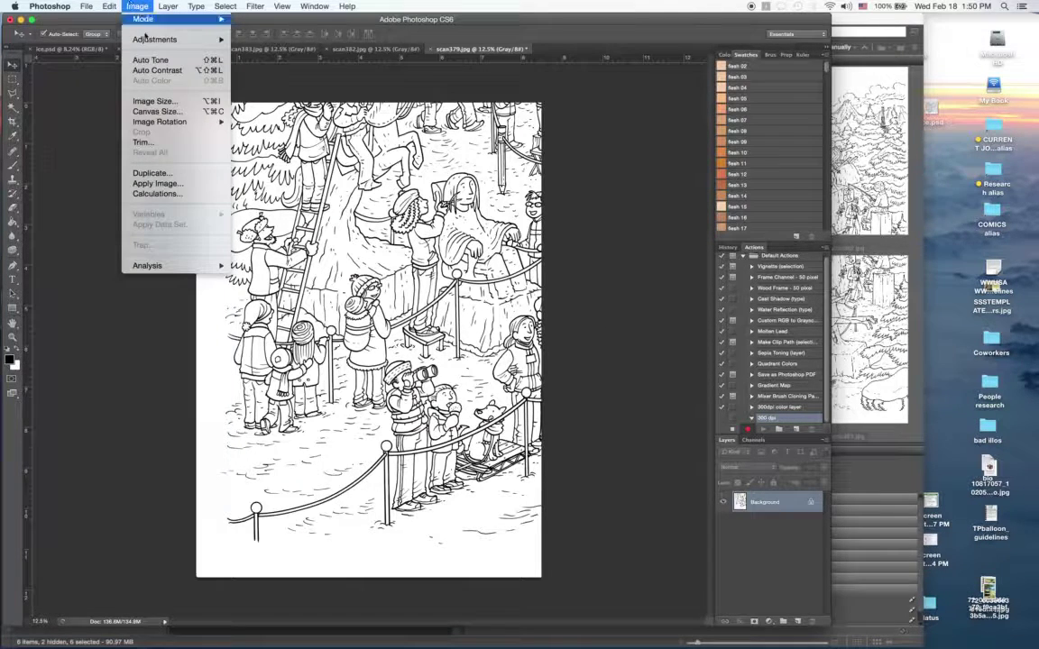
click(153, 101)
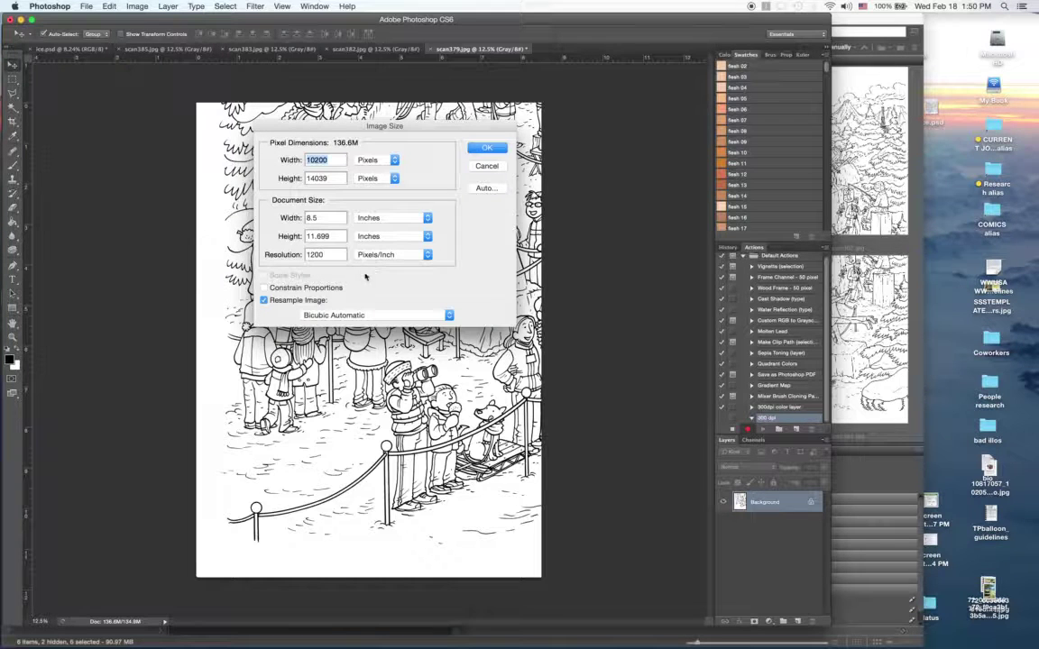
click(296, 255)
text(300)
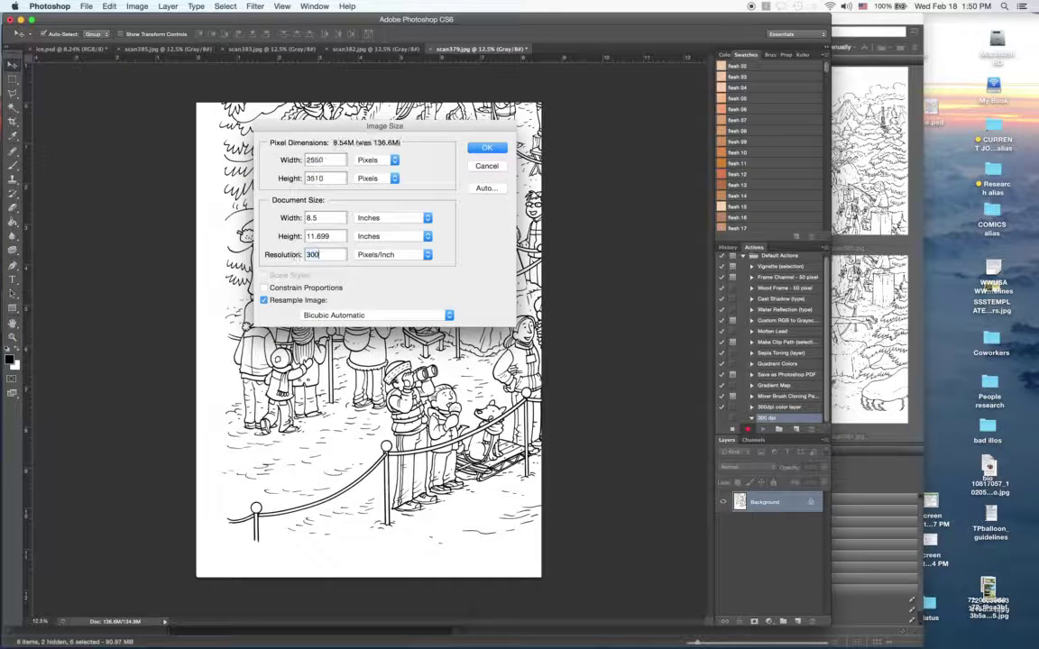
click(484, 147)
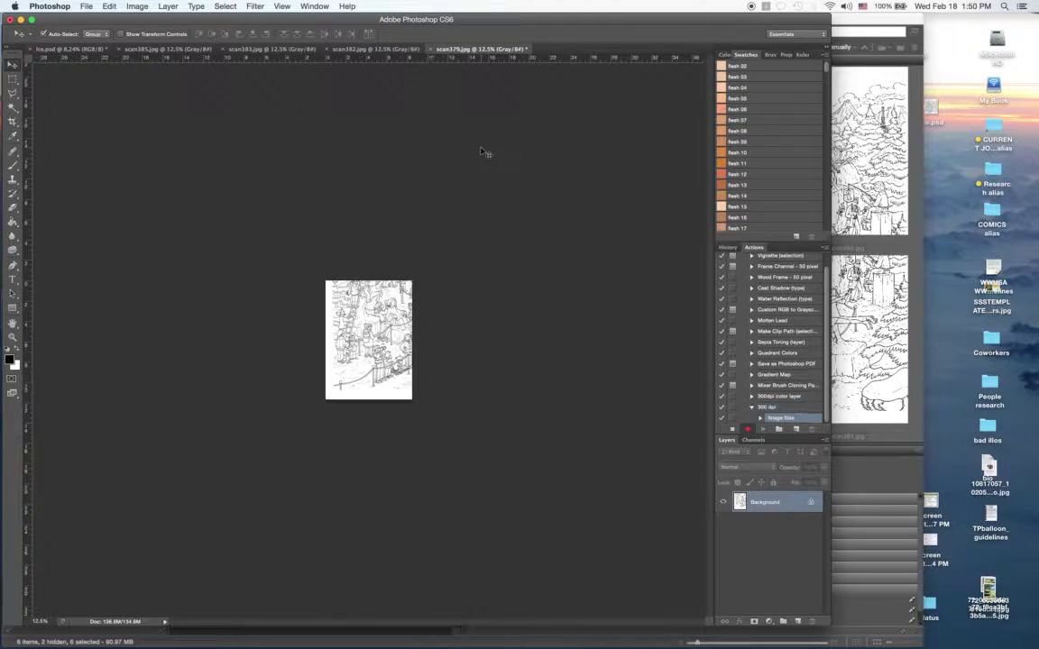
Step: Record saving scan379.jpg as a JPEG at maximum quality 12 and closing it, then end the recording
key(super+s)
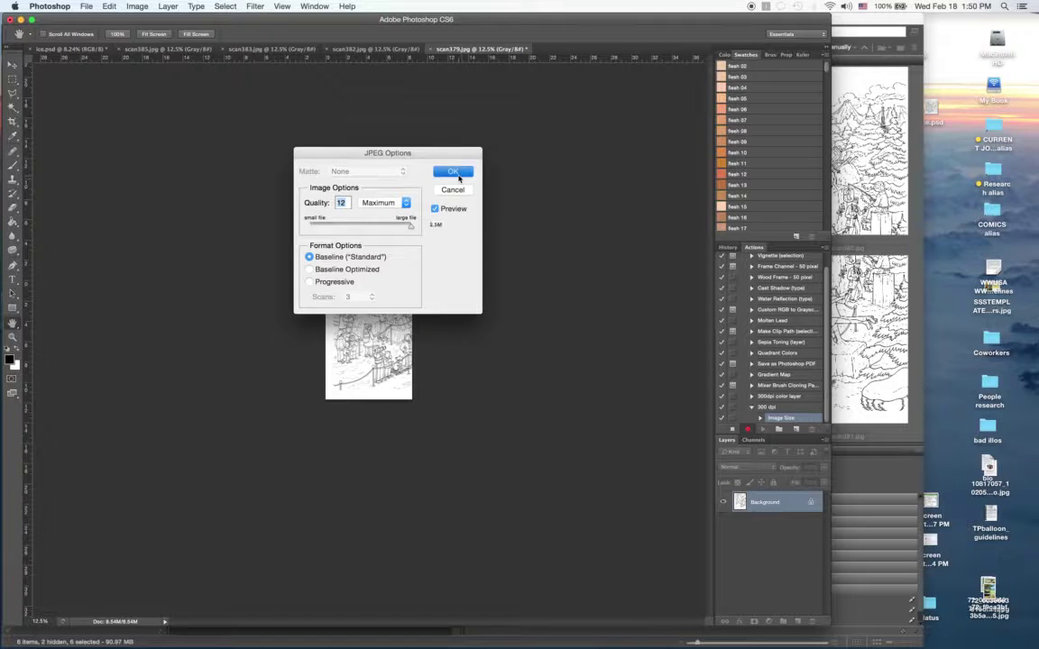
click(455, 171)
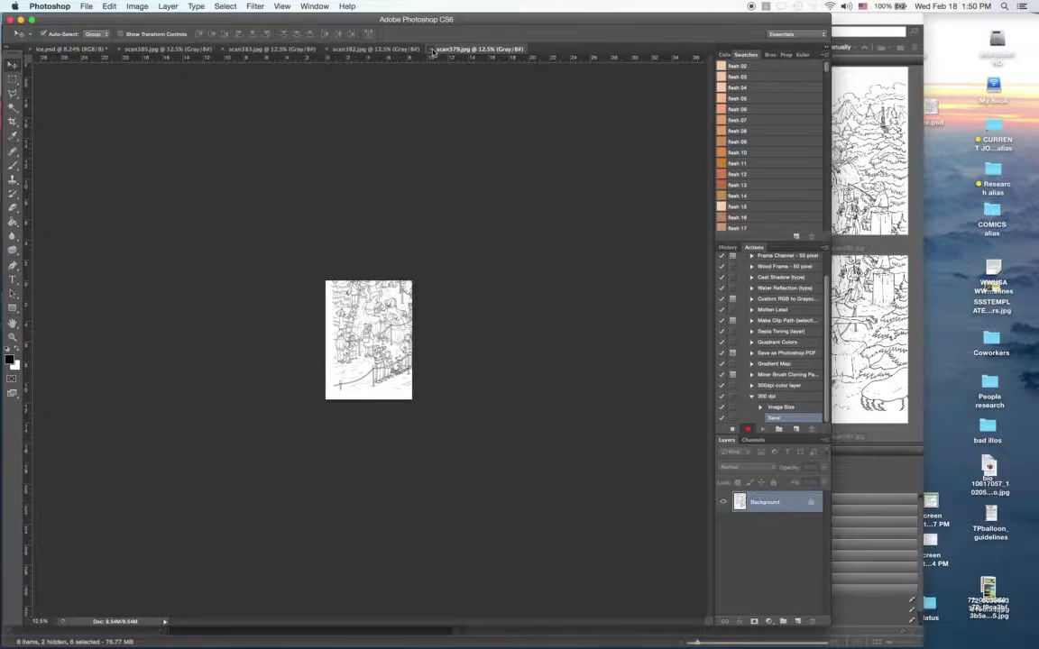
click(431, 50)
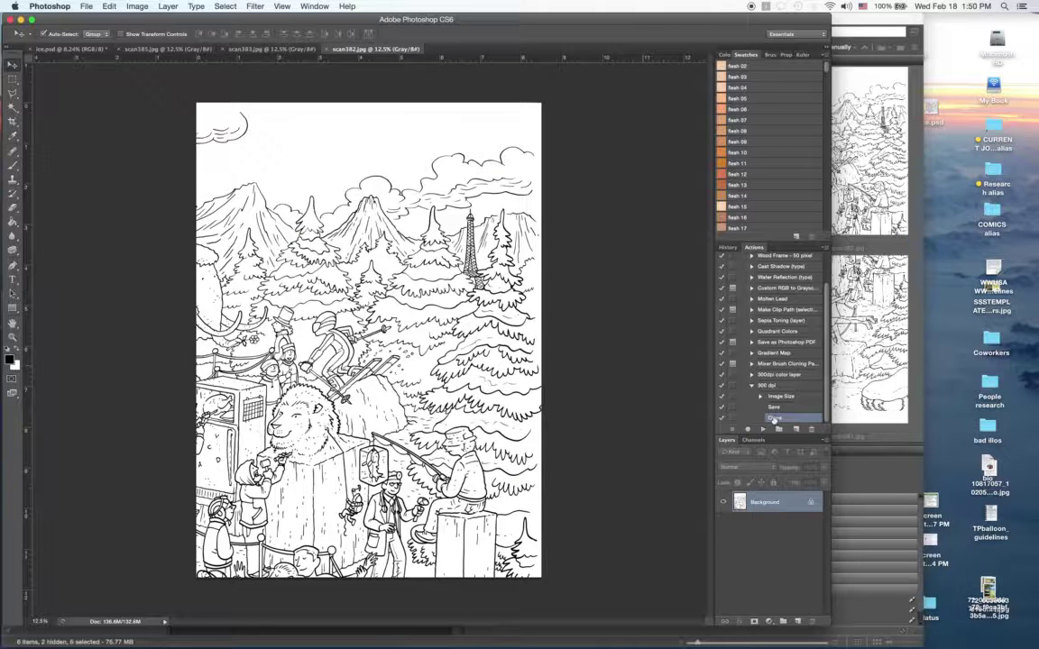
Step: Run the "300 dpi" action on scan382.jpg, scan383.jpg and scan385.jpg in turn
click(765, 386)
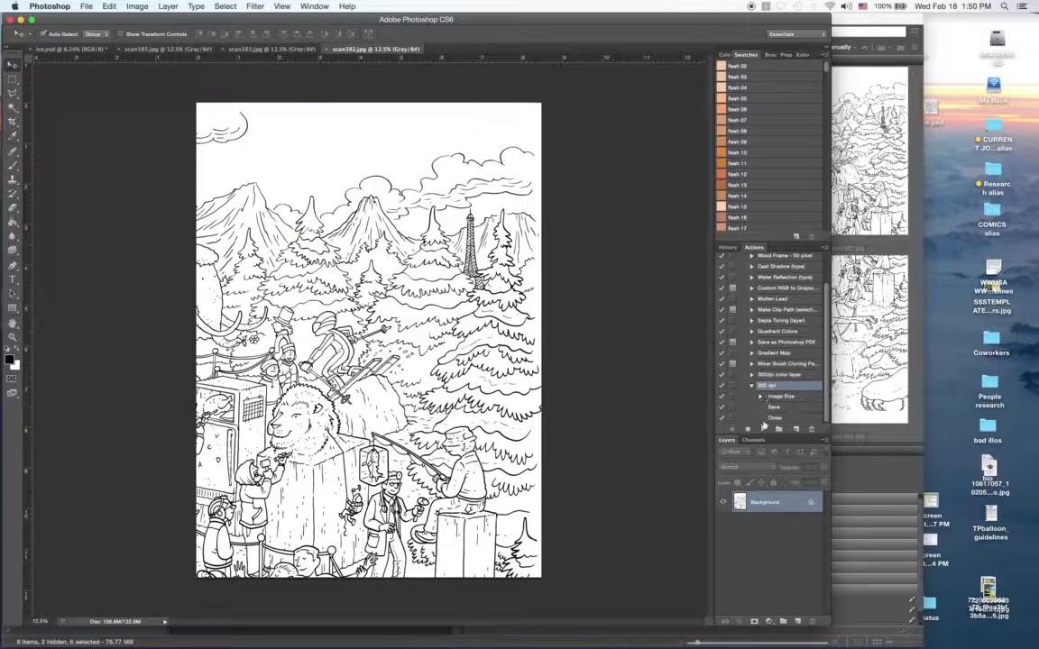
click(764, 429)
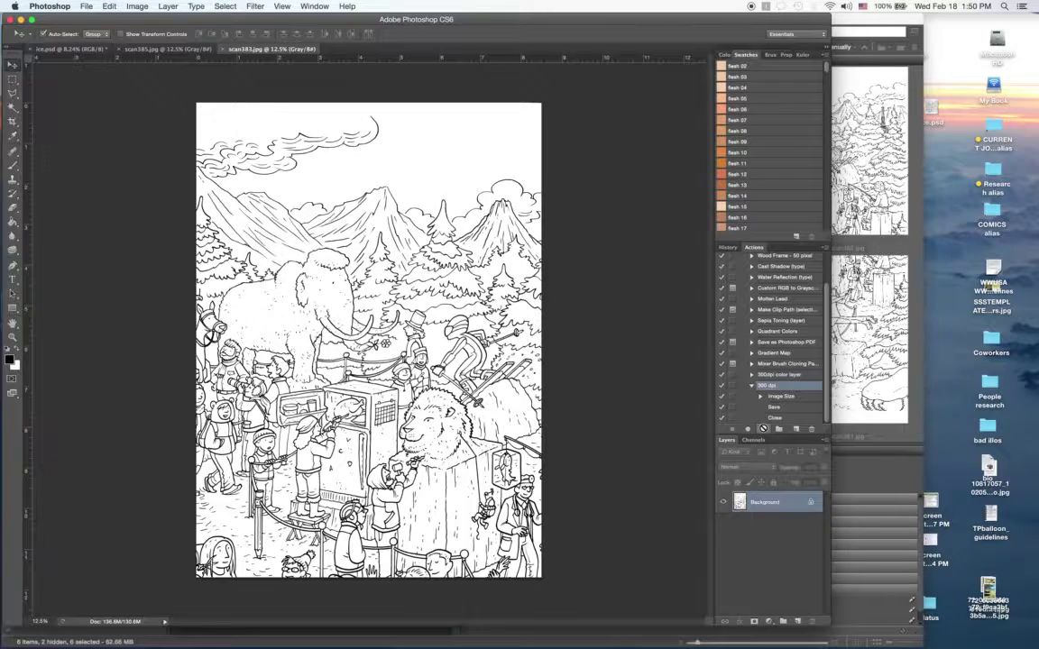
click(763, 429)
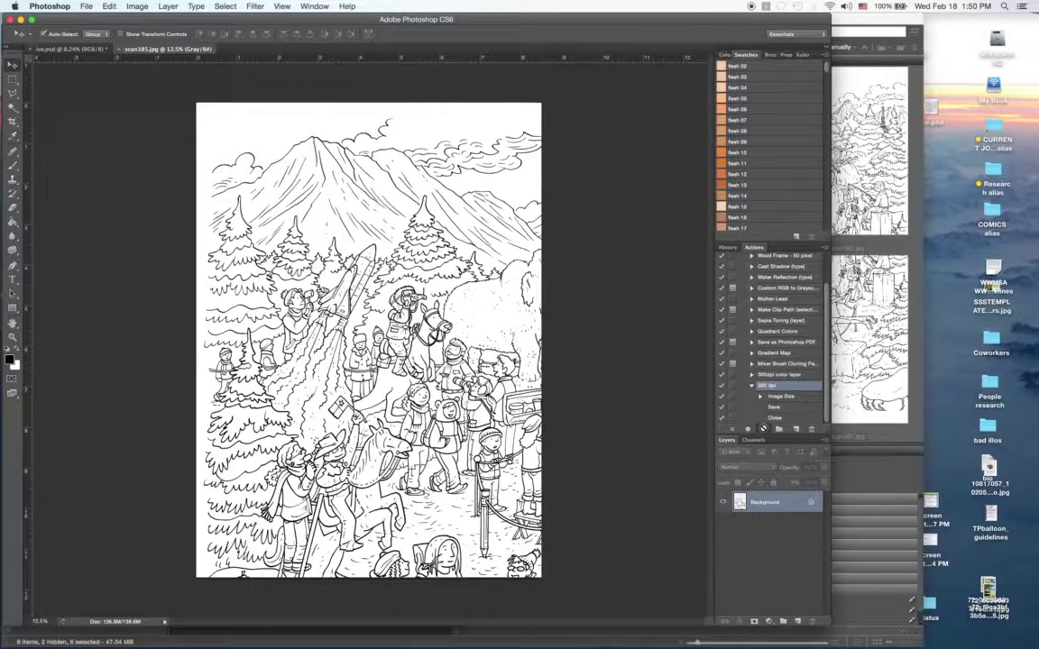
click(763, 430)
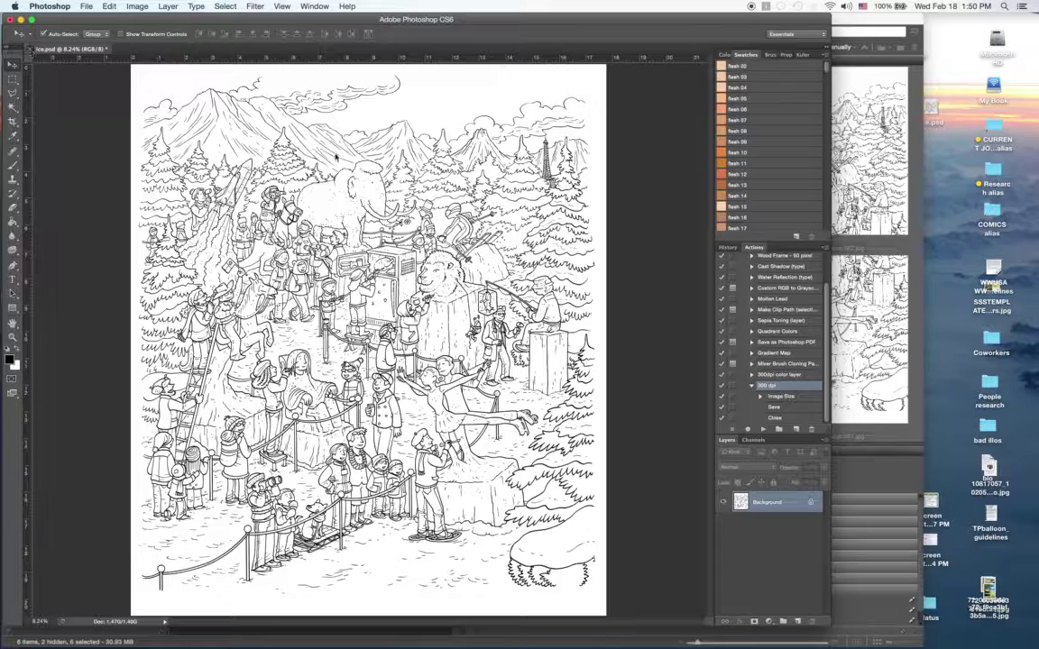
Step: Close ice.psd, minimize Photoshop and return to the ice scans folder in Bridge with no scan selected
key(super+w)
click(421, 196)
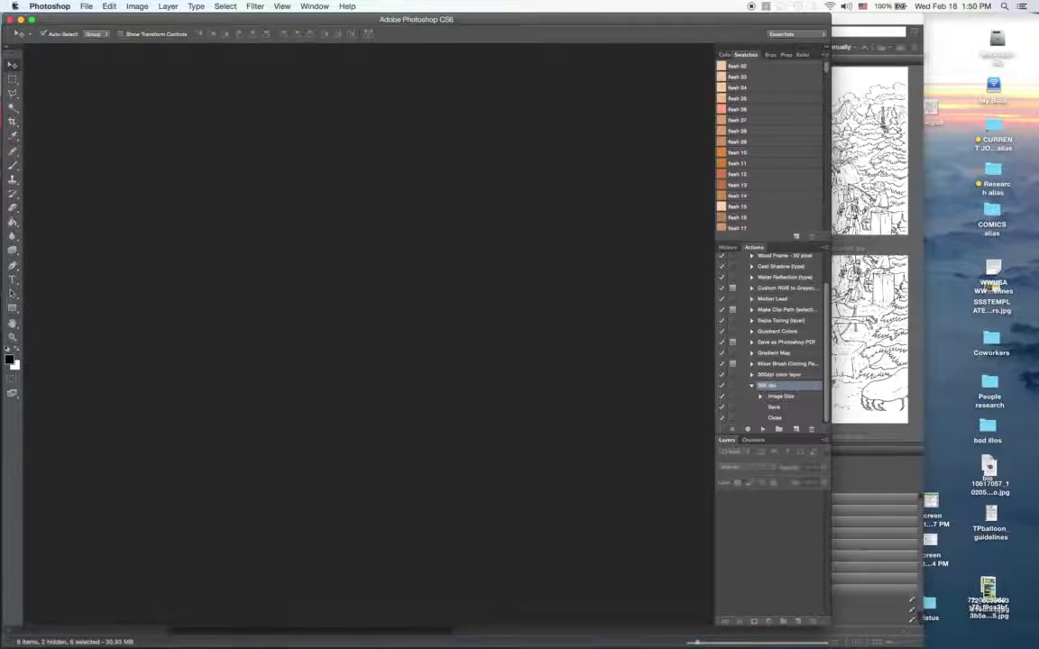
click(19, 21)
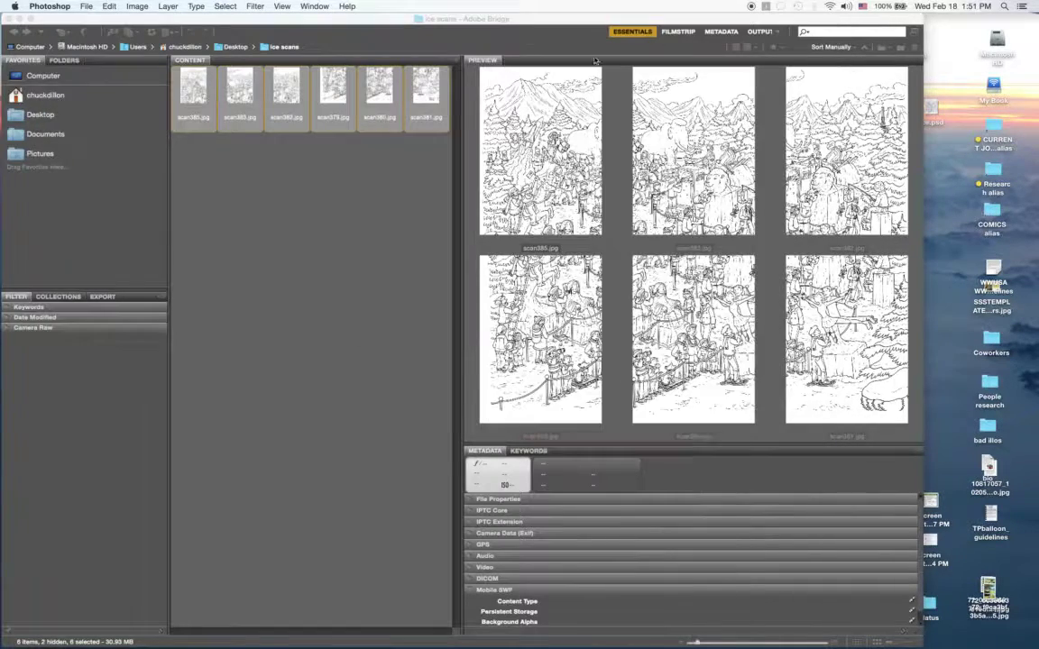
click(574, 26)
click(250, 151)
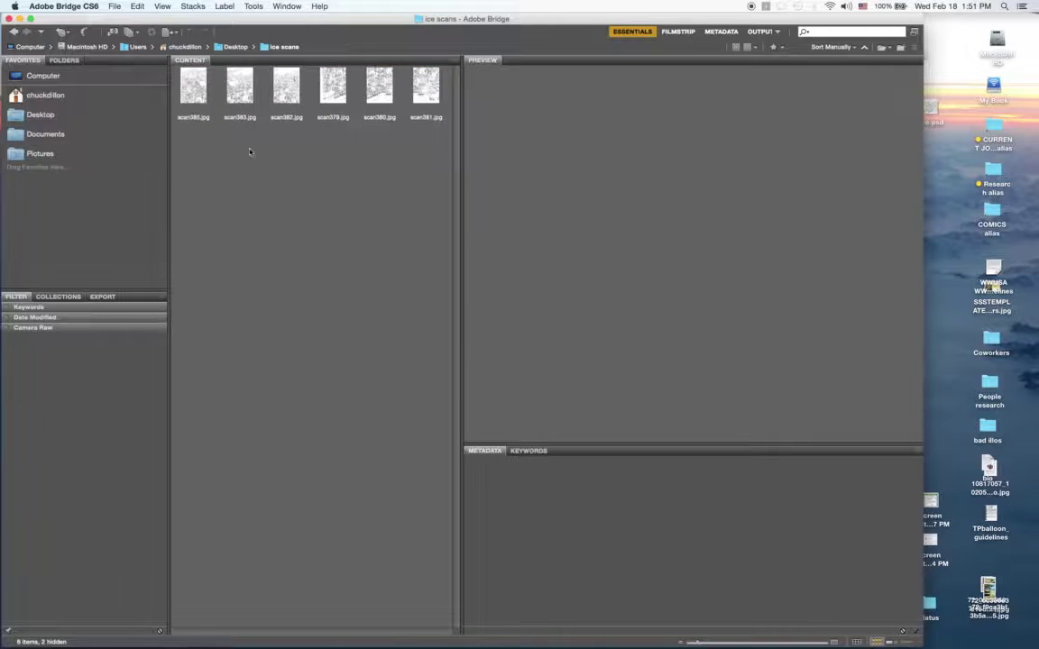
Step: Check the resolution in the metadata of the processed scans one by one, from scan385.jpg to scan380.jpg
click(200, 89)
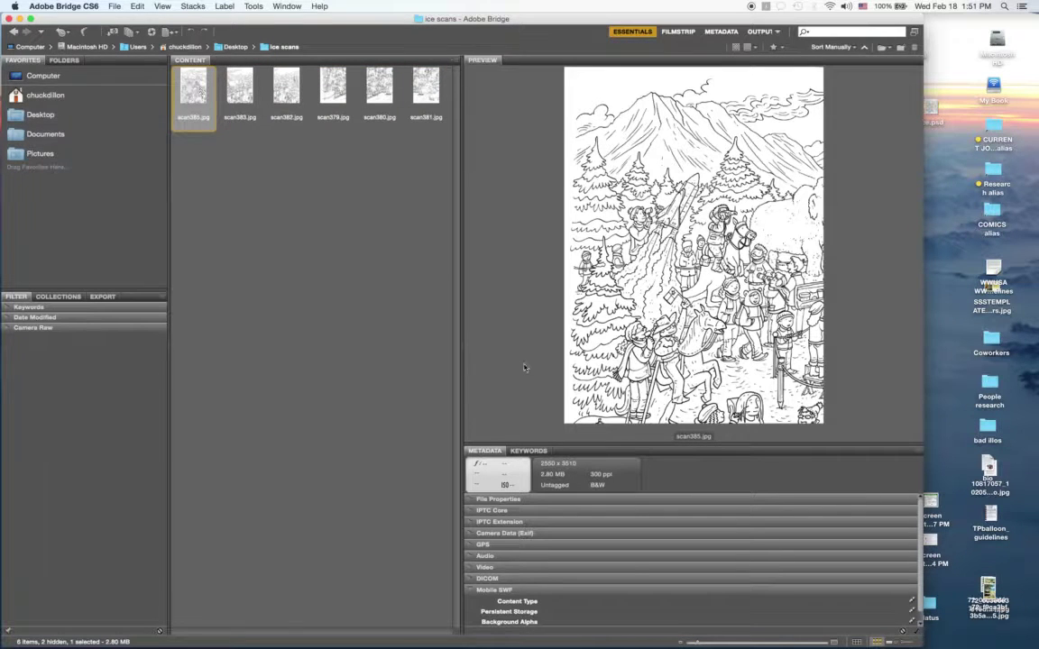
click(244, 100)
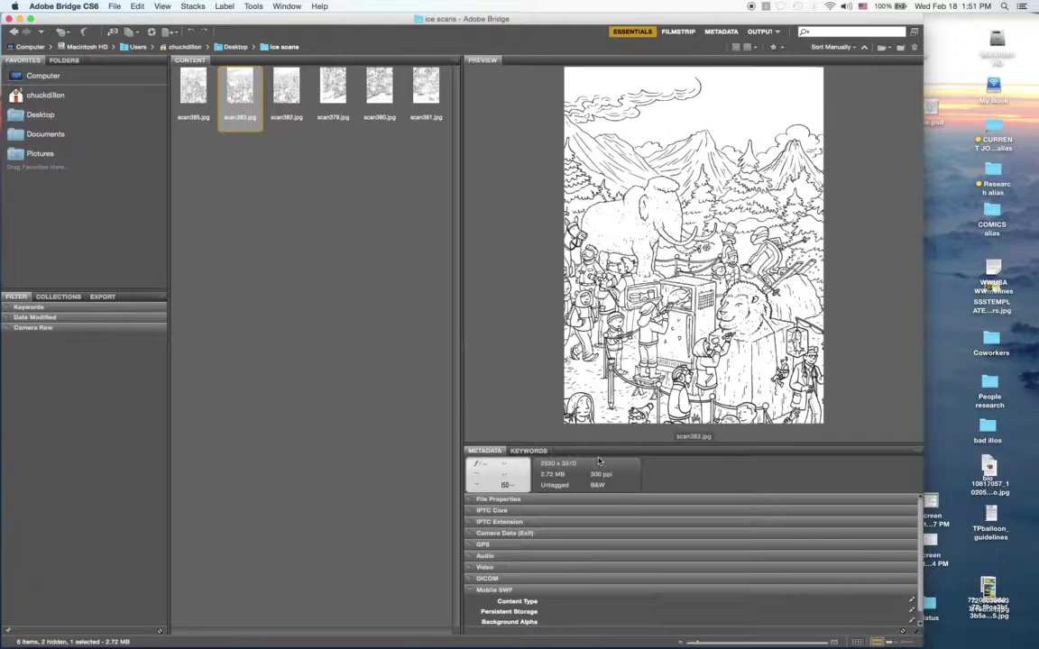
click(267, 78)
click(312, 82)
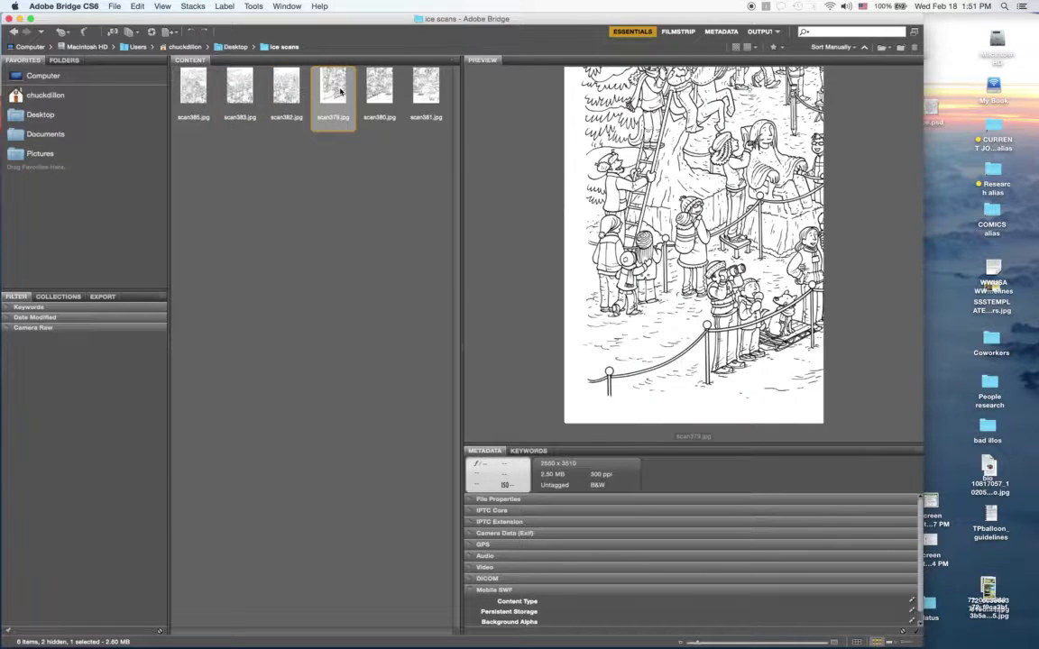
click(378, 90)
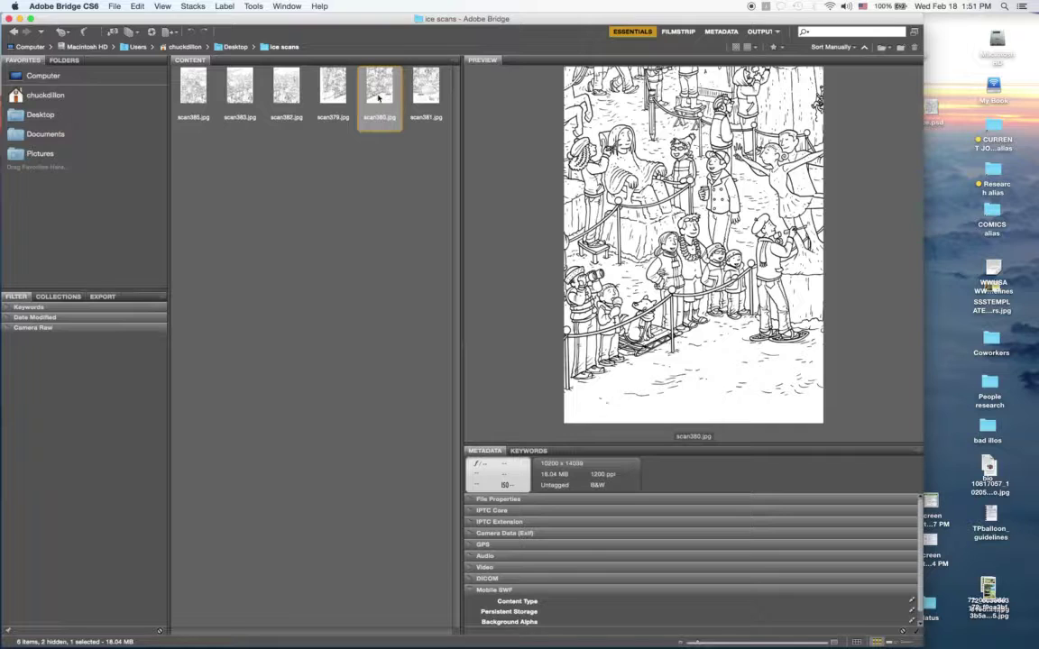
Step: Open scan380.jpg in Photoshop, run the "300 dpi" action on it and return to Bridge
mouse_move(486, 642)
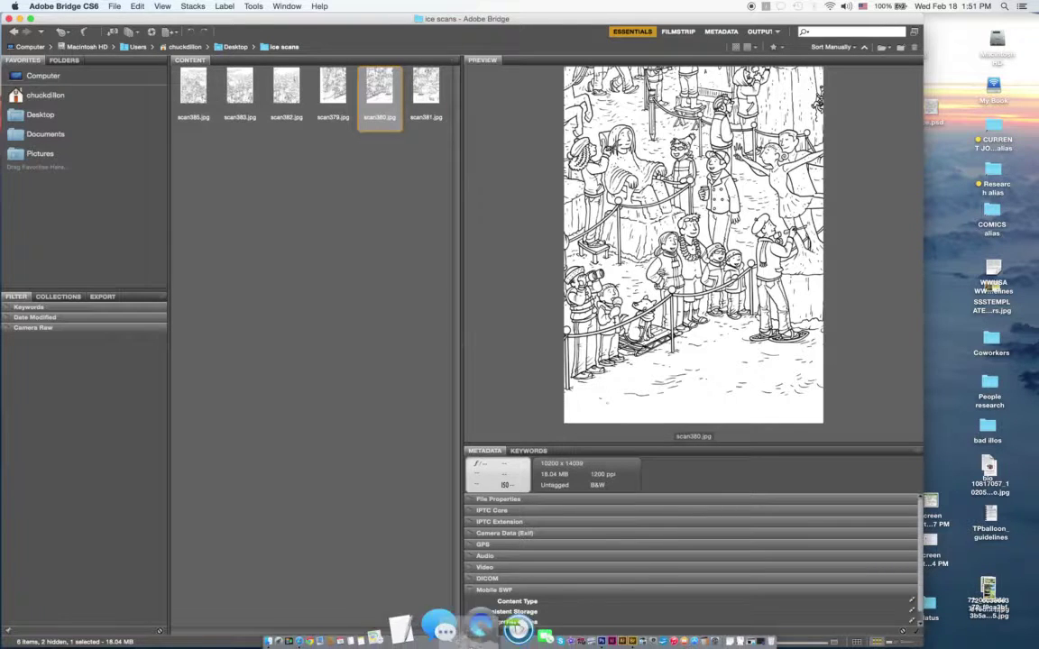
click(539, 636)
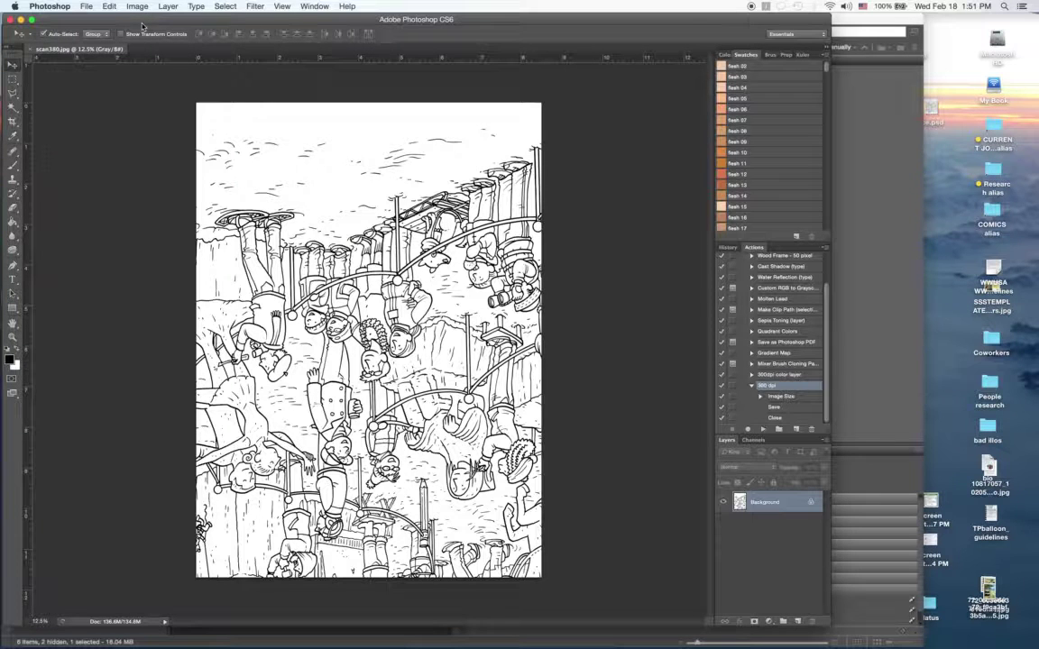
click(761, 429)
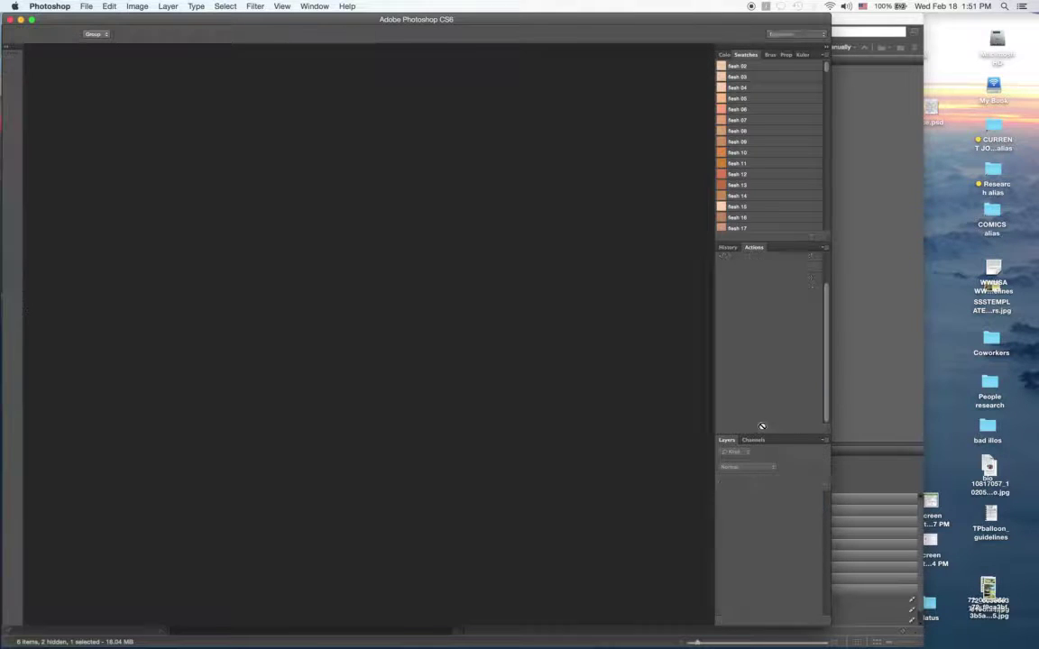
click(21, 19)
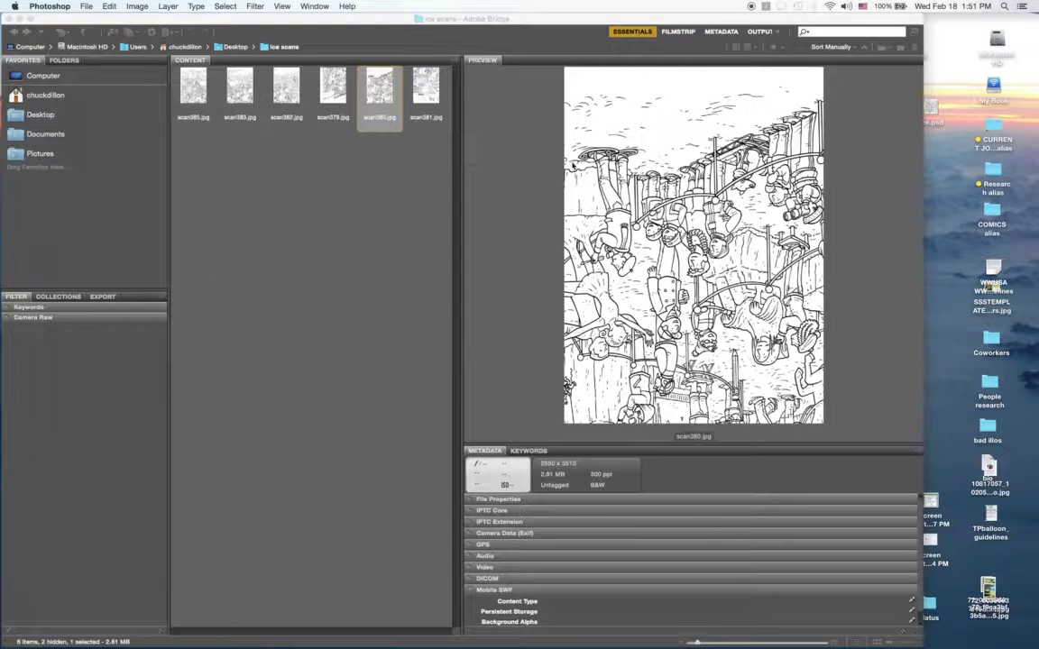
Step: Rotate scan380.jpg by 180 degrees in Bridge so that the drawing stands upright
click(501, 164)
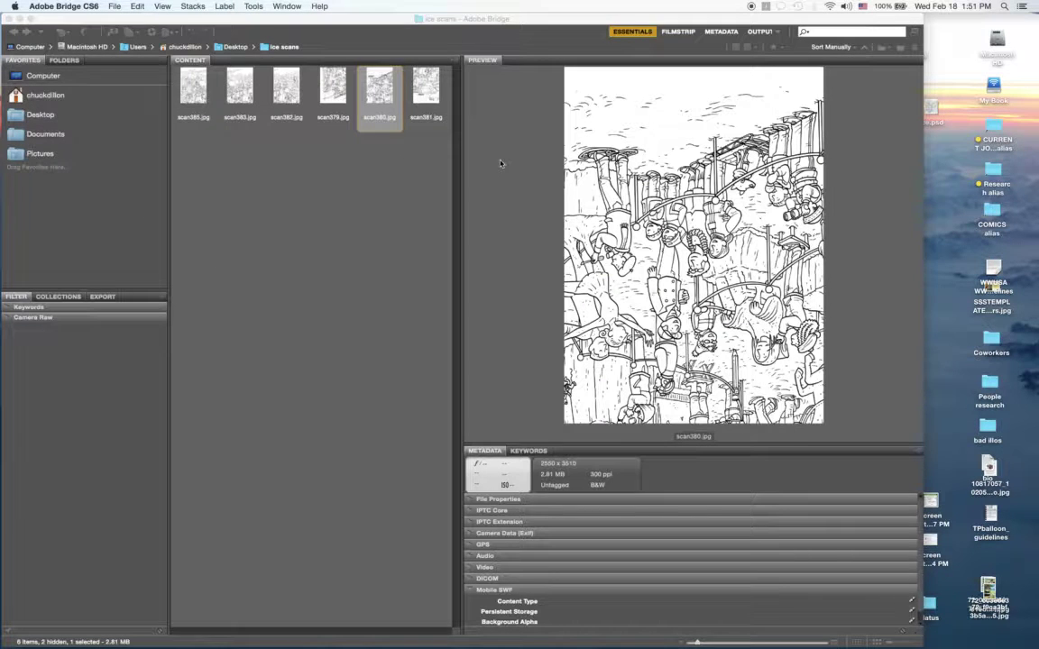
click(318, 70)
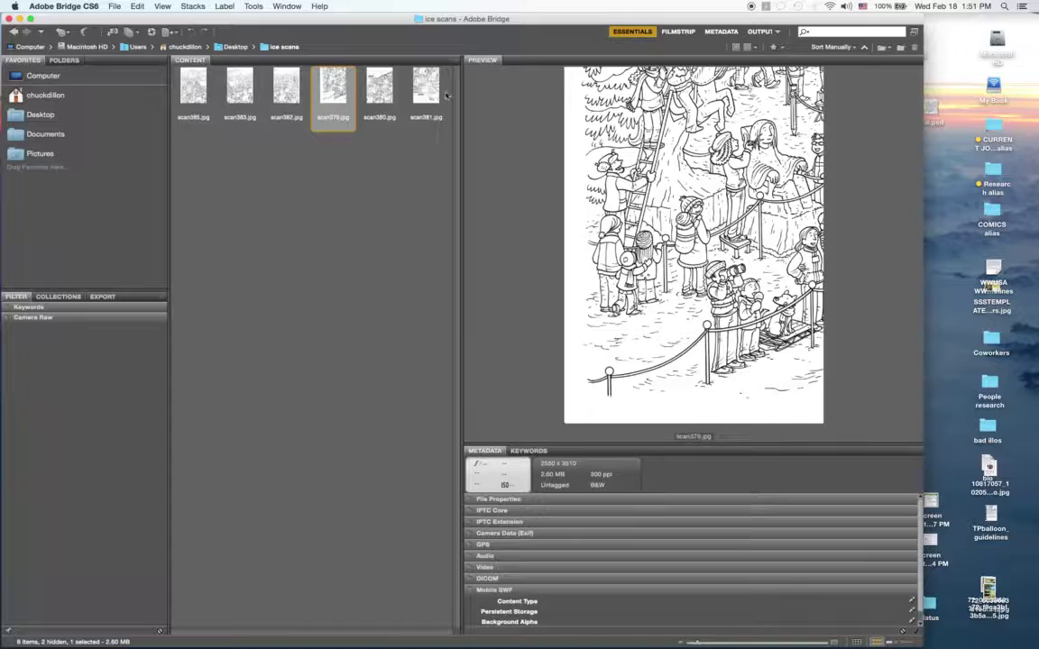
click(420, 85)
click(378, 85)
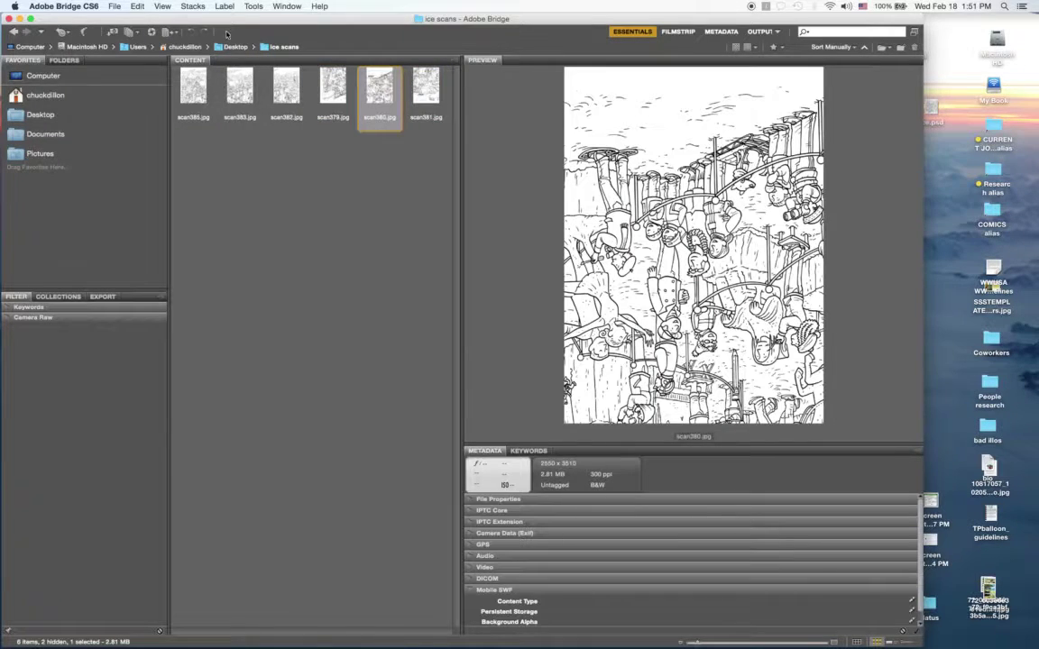
click(207, 34)
click(190, 32)
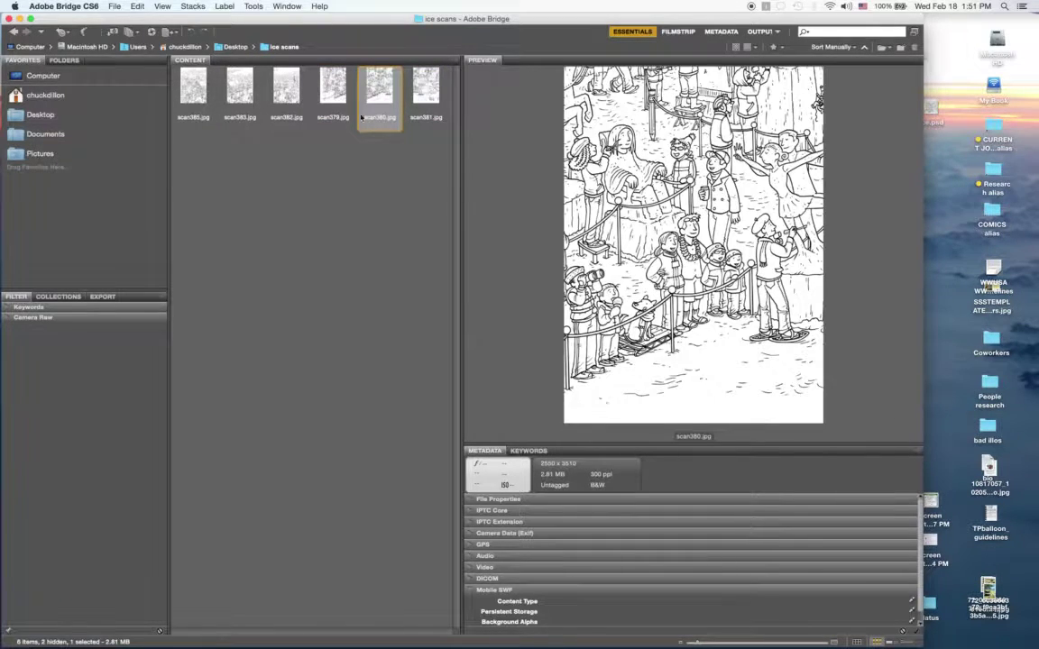
Step: Check the orientation of the processed scans one by one in the preview
click(330, 89)
click(382, 88)
click(425, 87)
click(286, 87)
click(240, 87)
Step: Select all six scans from scan385.jpg to scan381.jpg and combine them with Photomerge, using the Auto layout and Blend Images Together
click(197, 90)
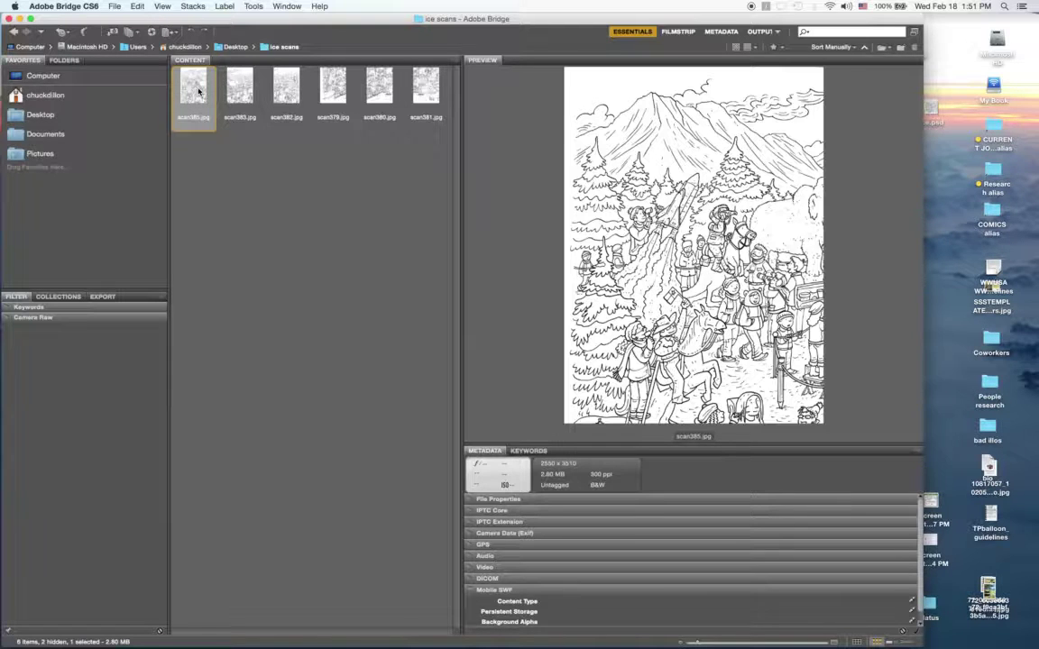
shift+click(432, 97)
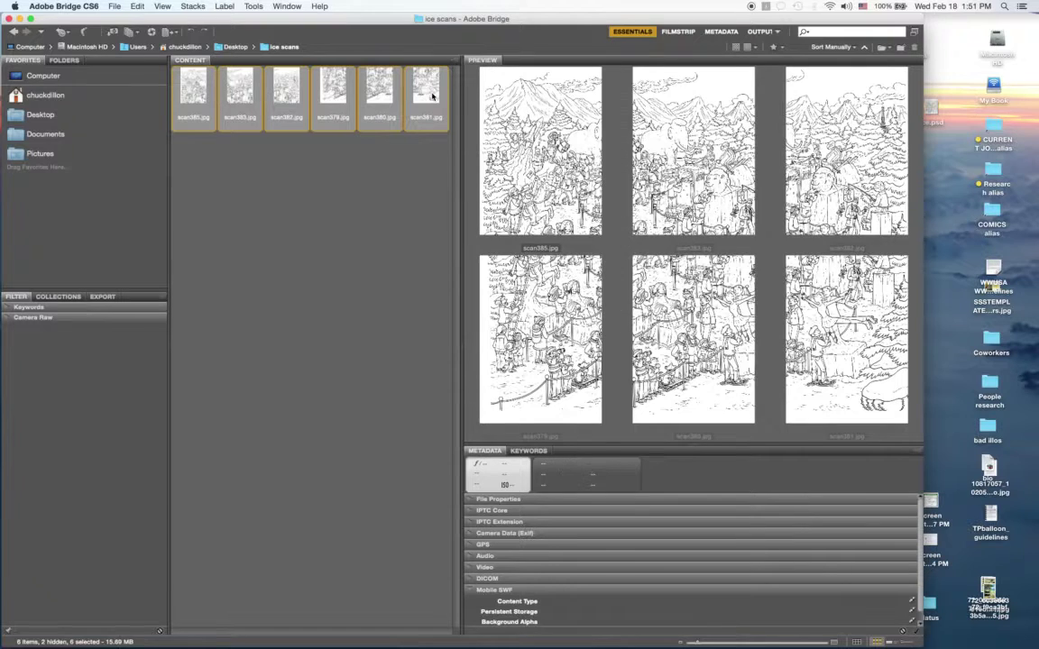
click(253, 6)
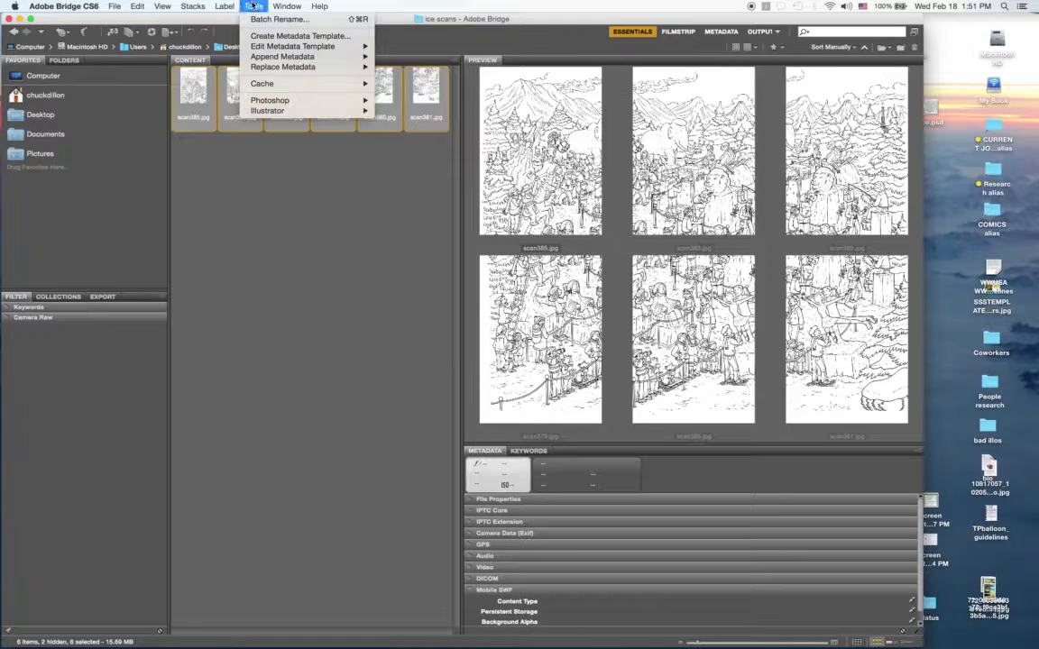
mouse_move(270, 99)
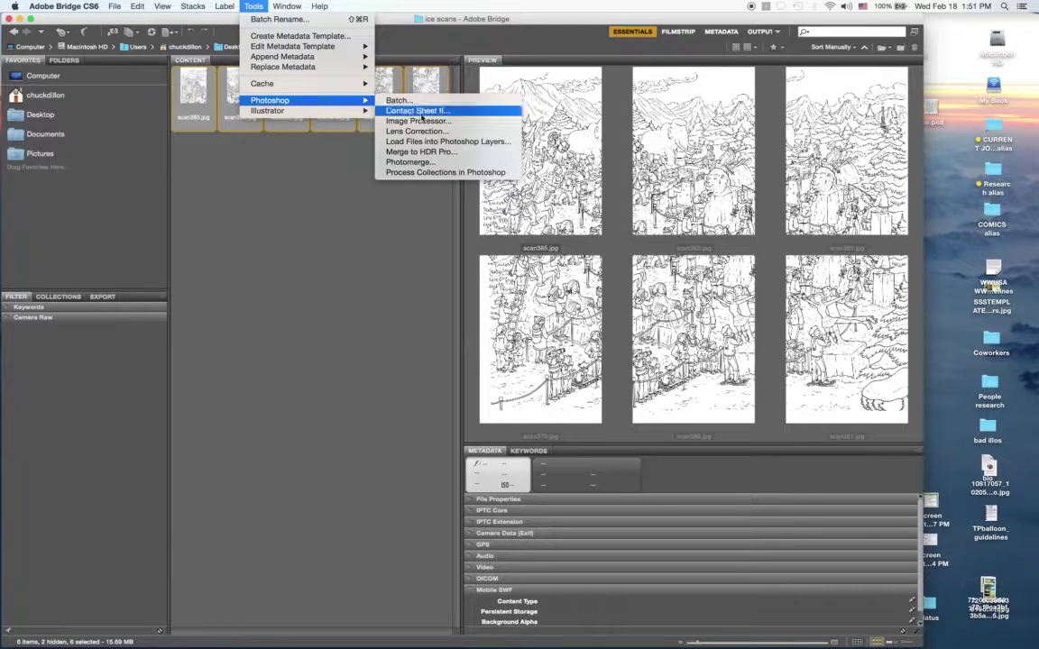
click(418, 163)
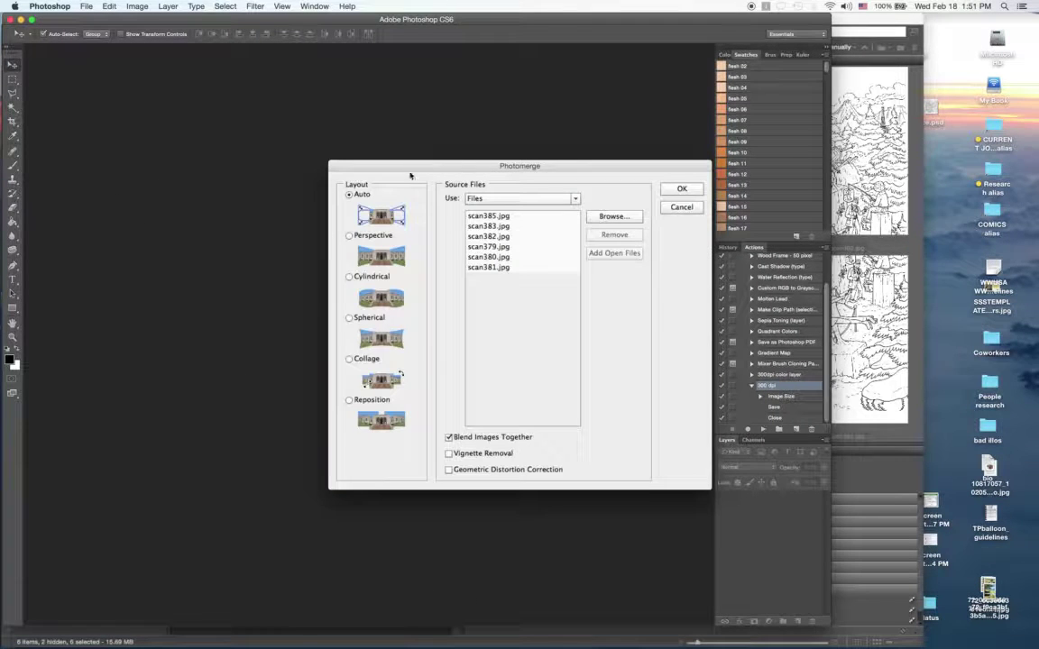
drag(410, 171, 358, 123)
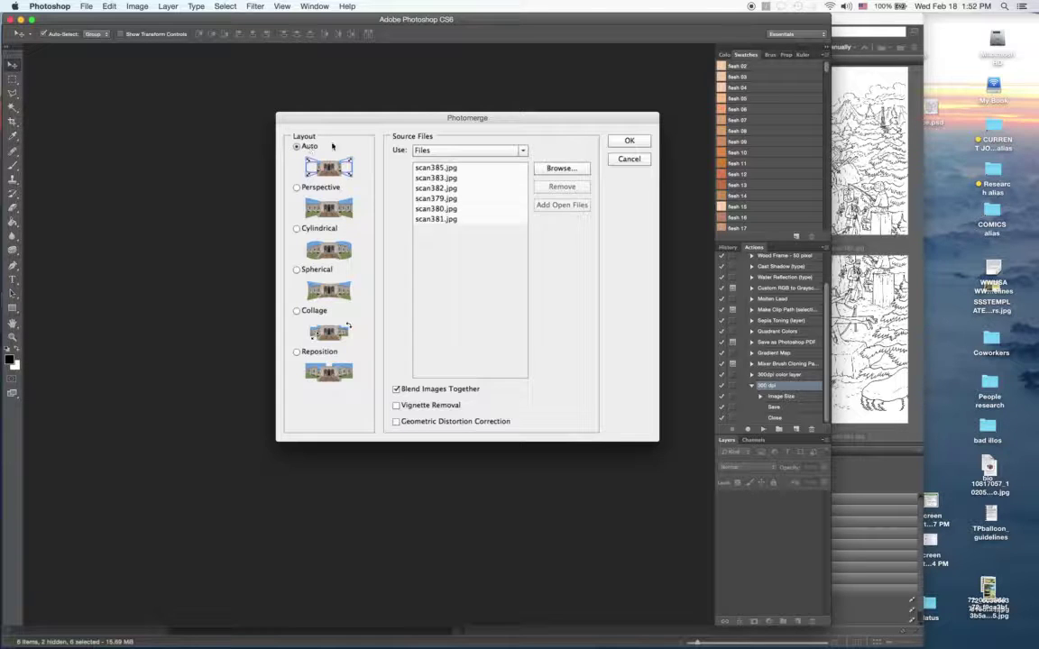
click(629, 141)
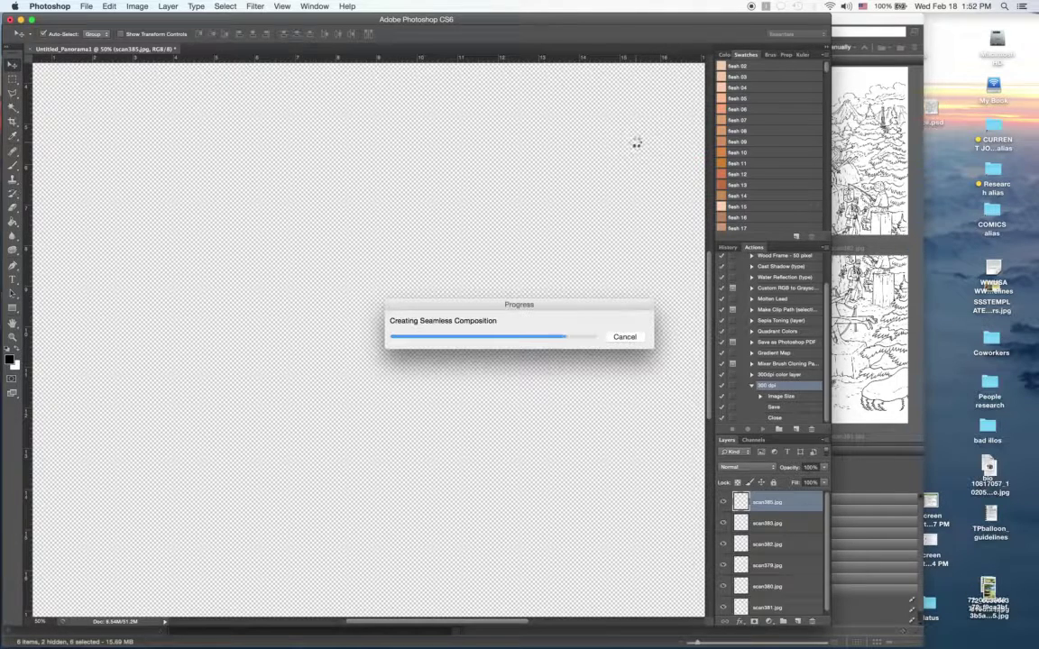
Step: Minimize the Bridge window and widen the Photoshop window
click(853, 19)
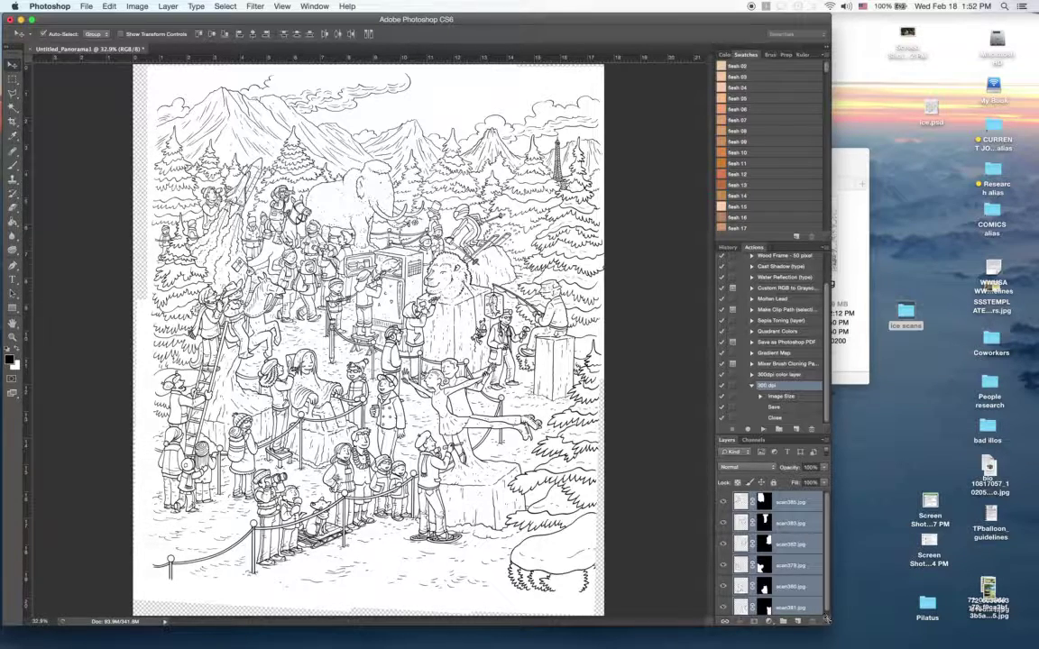
drag(830, 622, 895, 621)
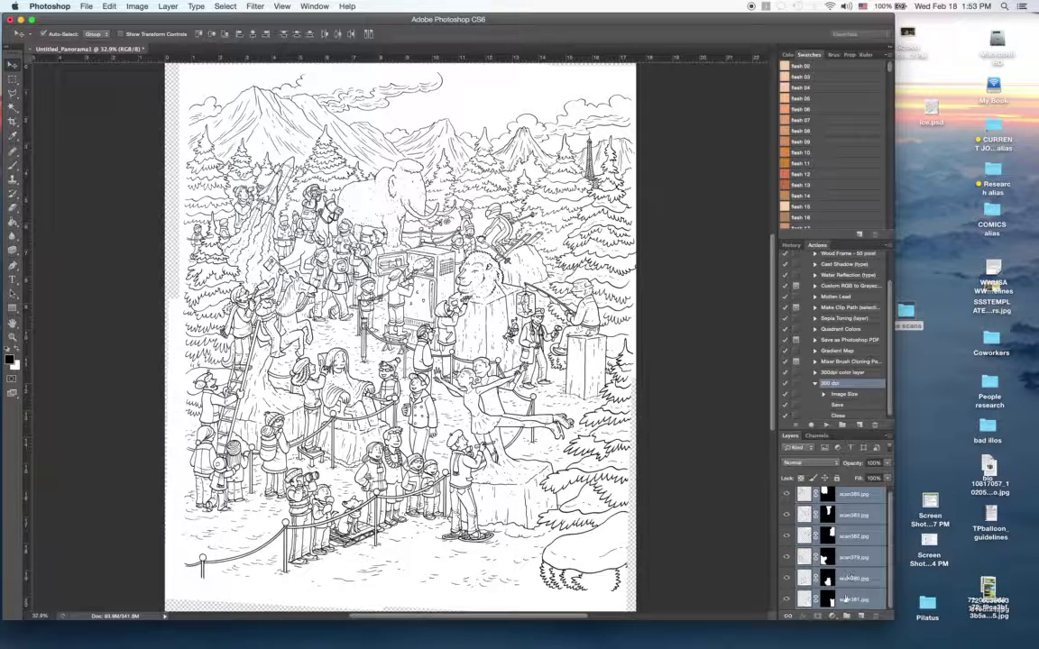
Step: Flatten the six masked scan layers of the panorama into a single background layer
scroll(848, 505, up, 1)
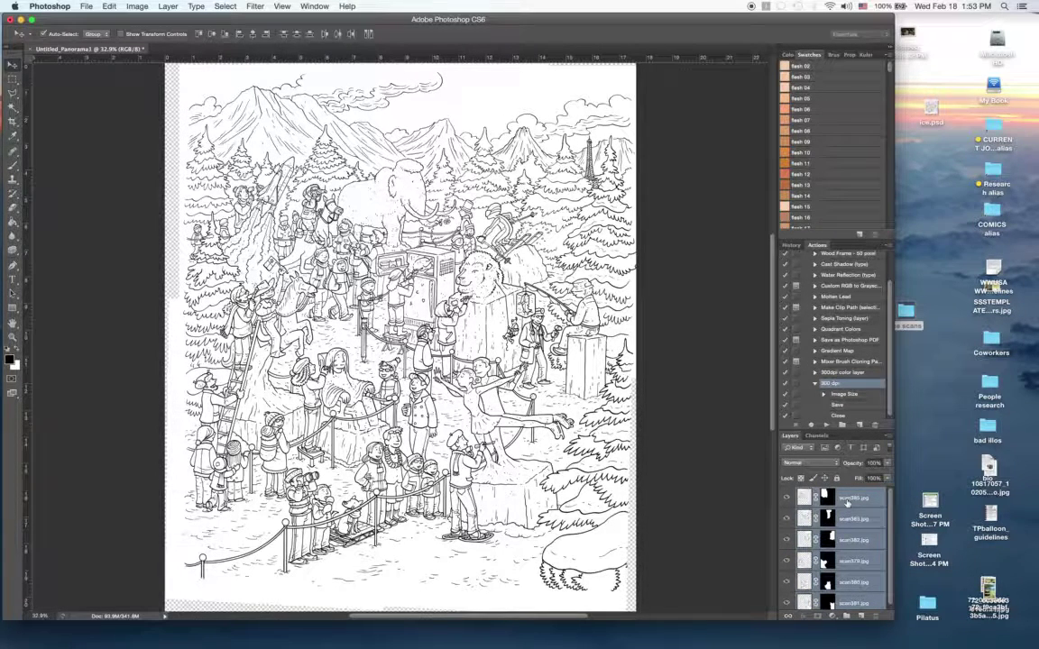
click(888, 436)
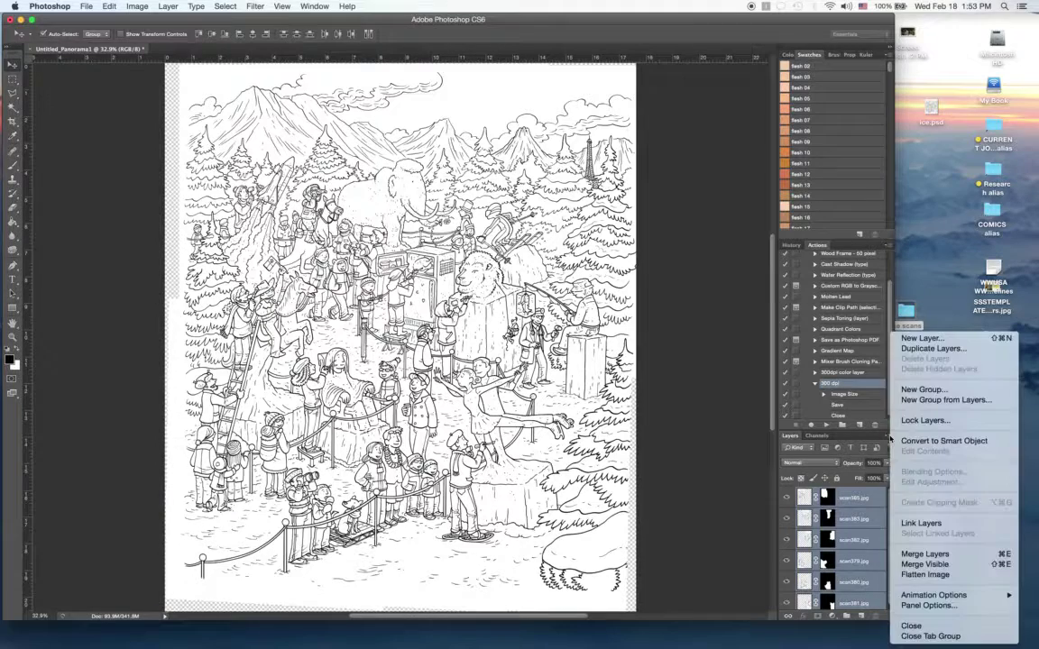
click(924, 574)
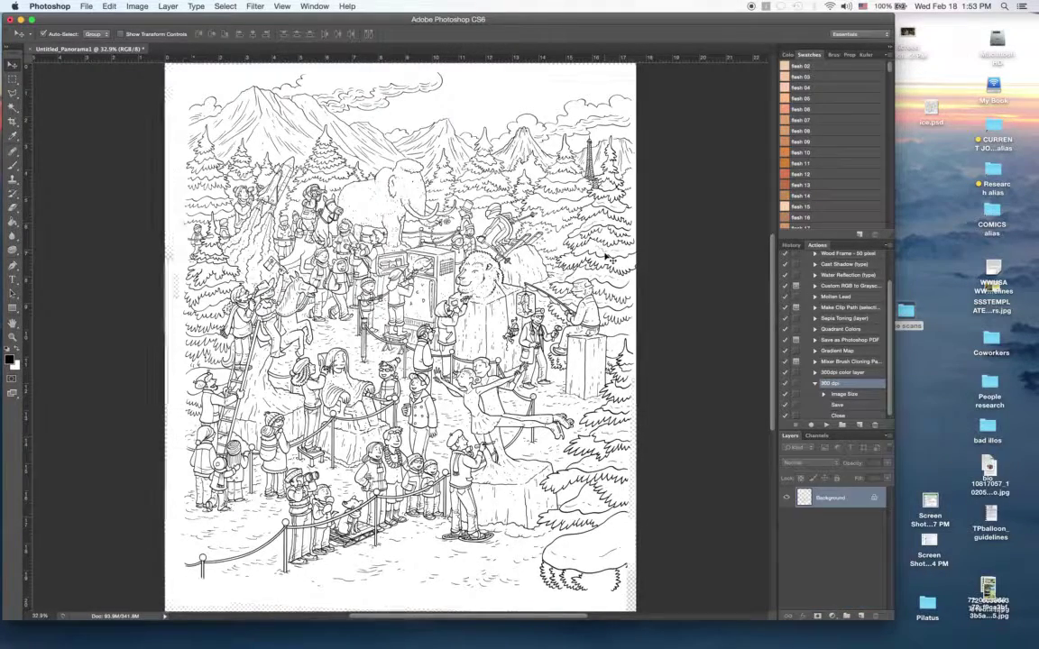
Step: Examine the merged drawing up close for visible seams, covering all areas, and return to the full view
key(super+plus)
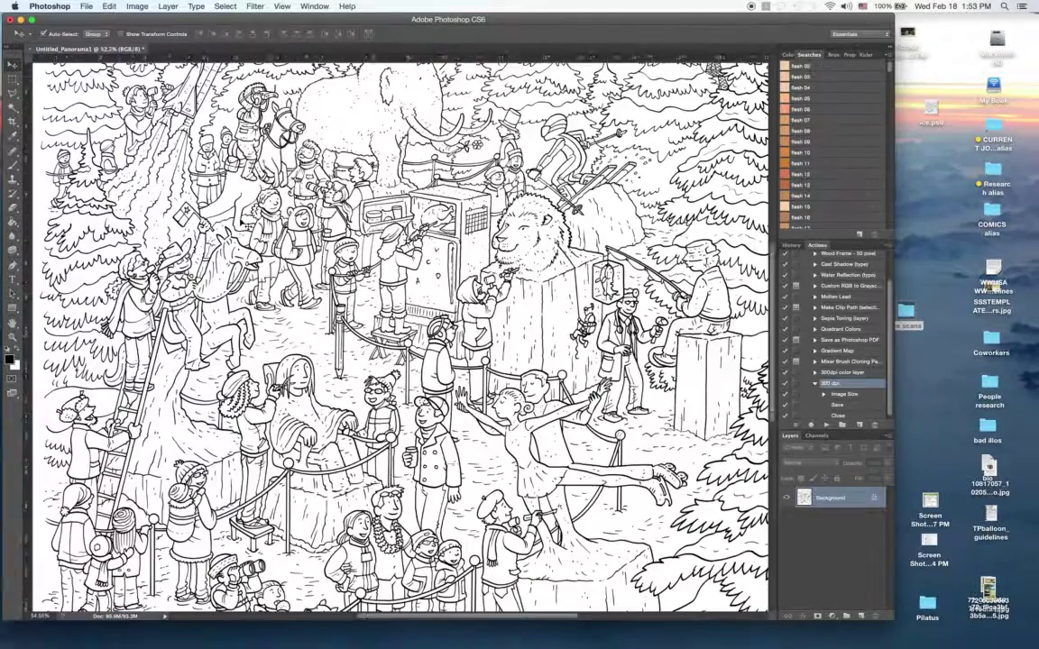
key(super+plus)
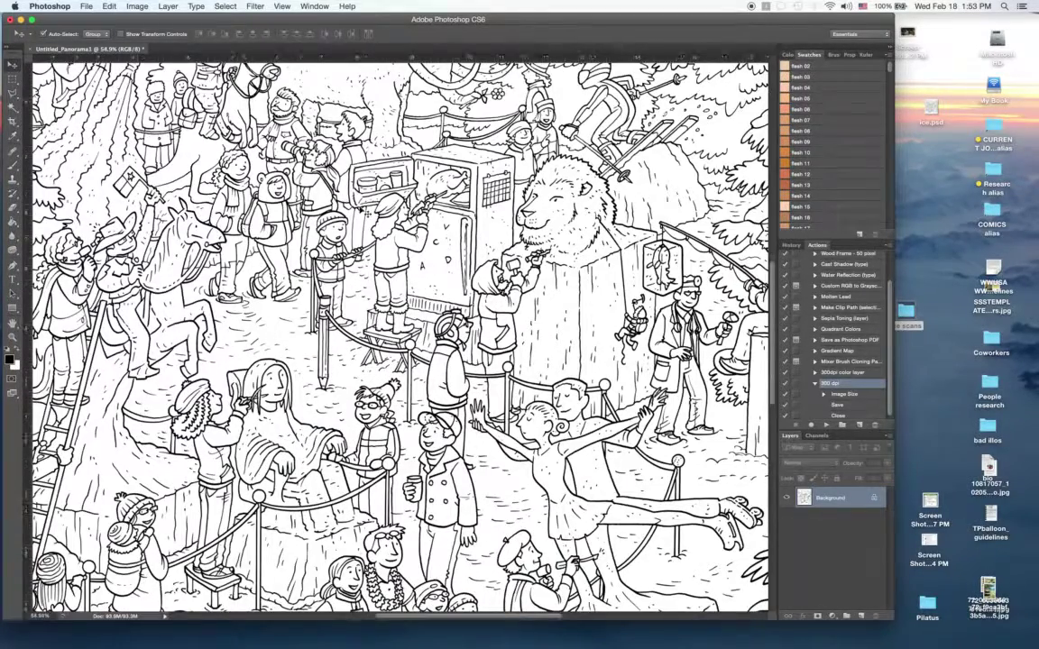
scroll(417, 198, up, 2)
scroll(451, 219, up, 5)
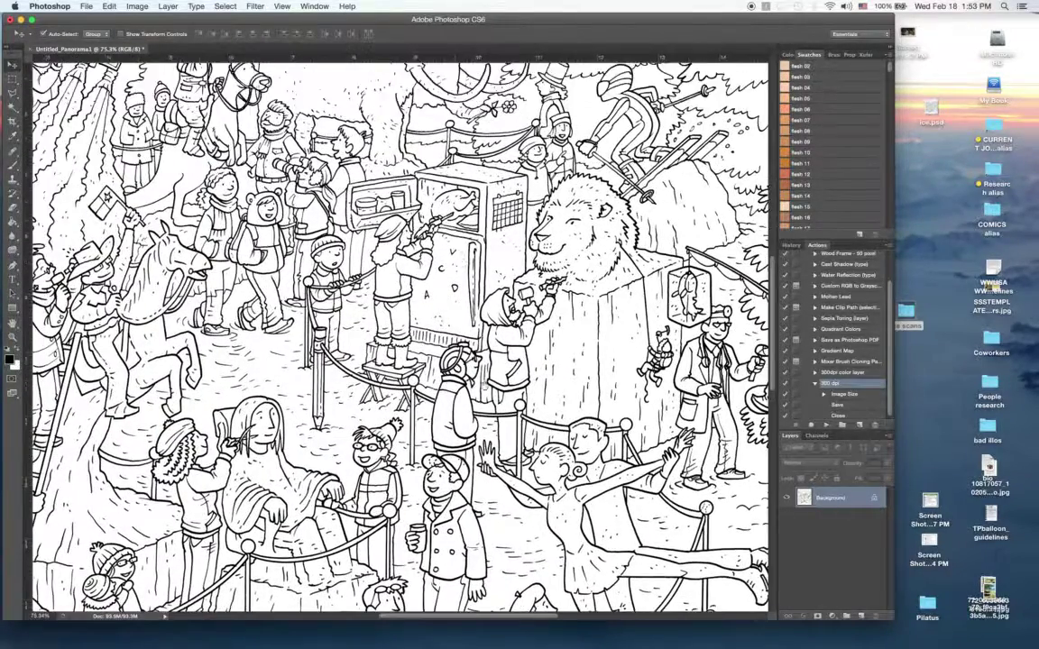
scroll(452, 254, up, 5)
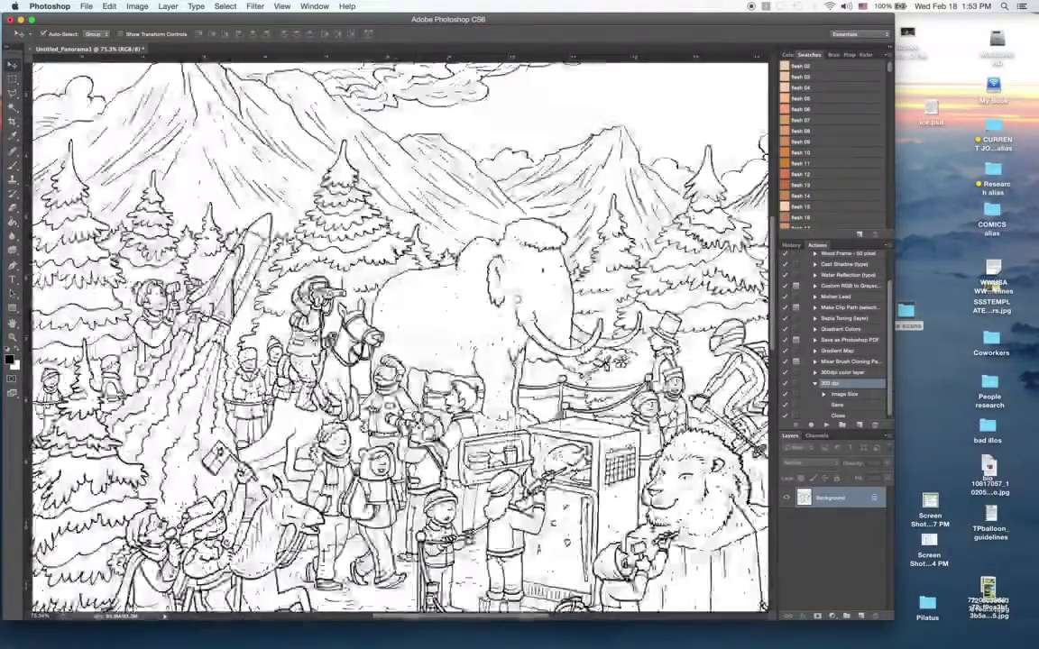
scroll(308, 240, down, 10)
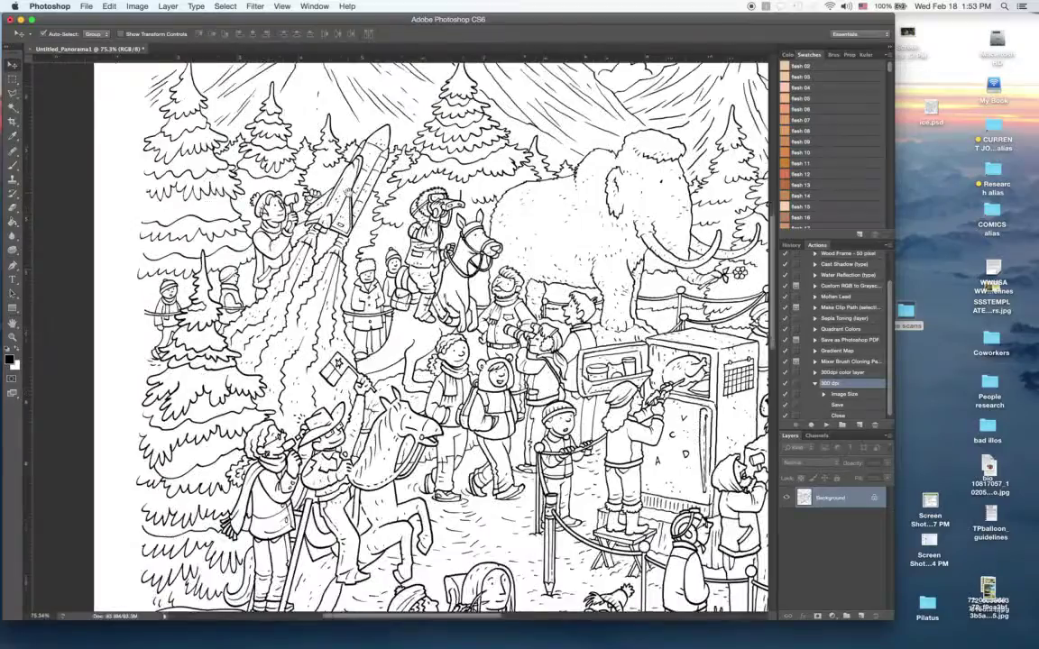
scroll(406, 334, down, 10)
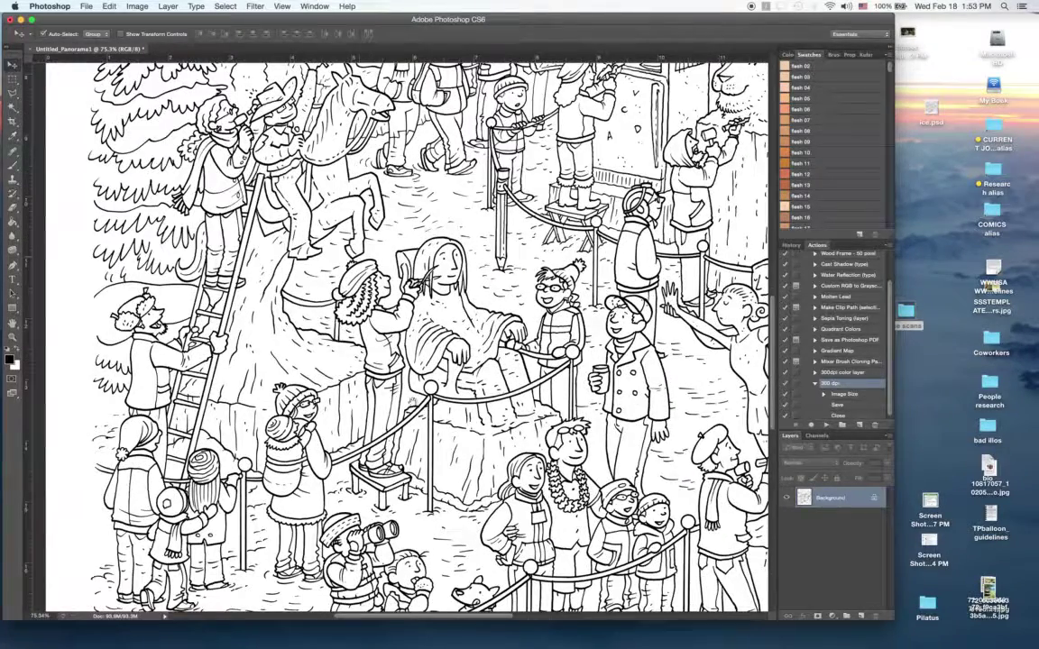
scroll(405, 334, down, 7)
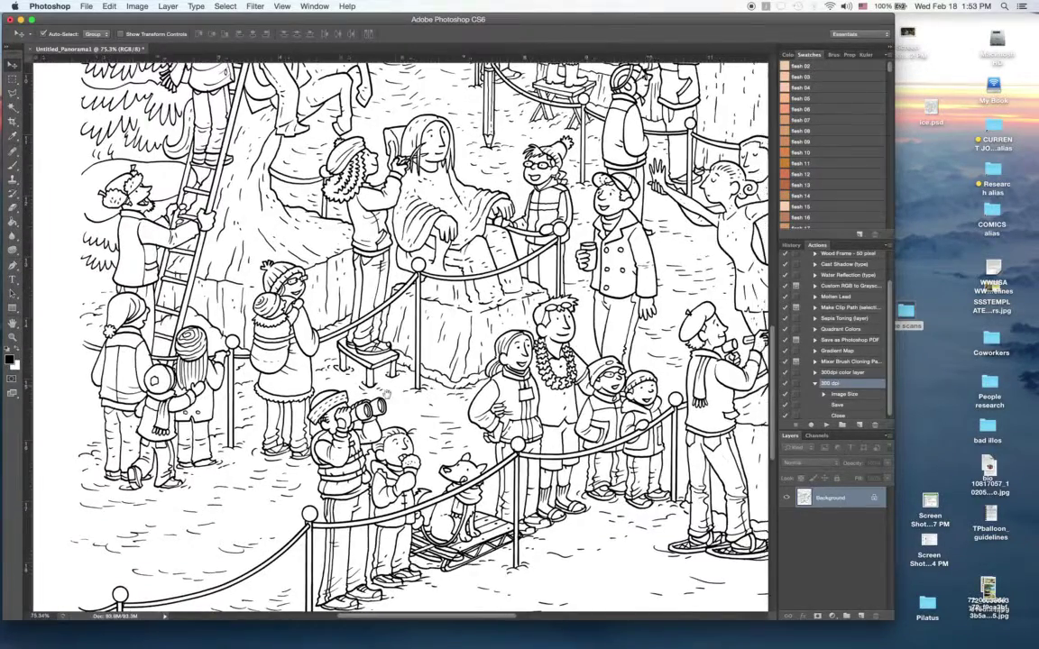
scroll(406, 334, right, 5)
drag(642, 269, 468, 282)
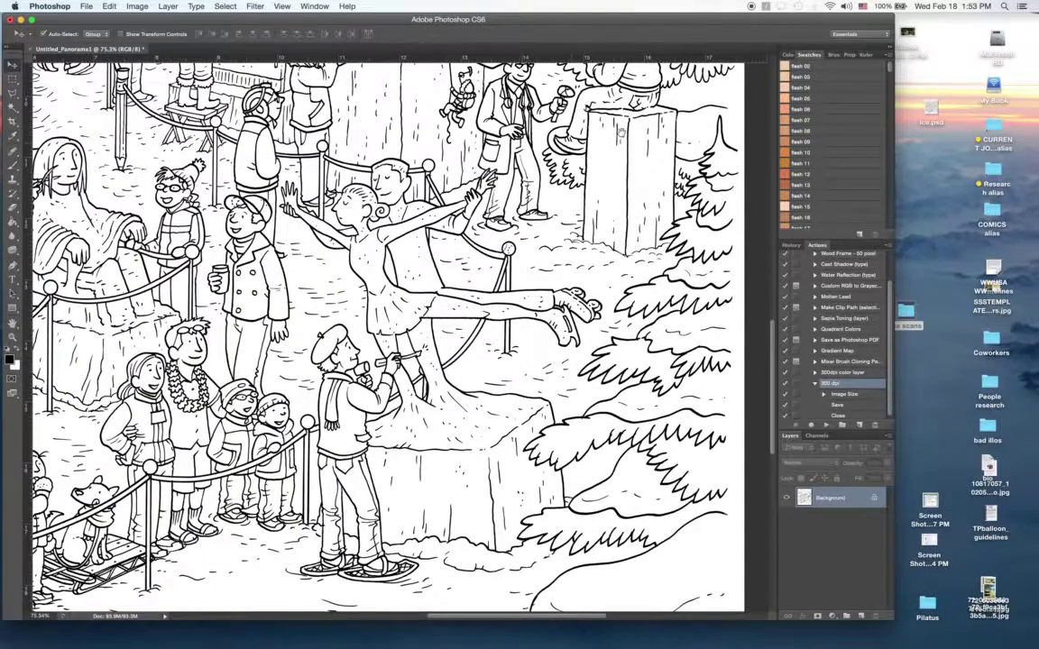
scroll(620, 132, up, 12)
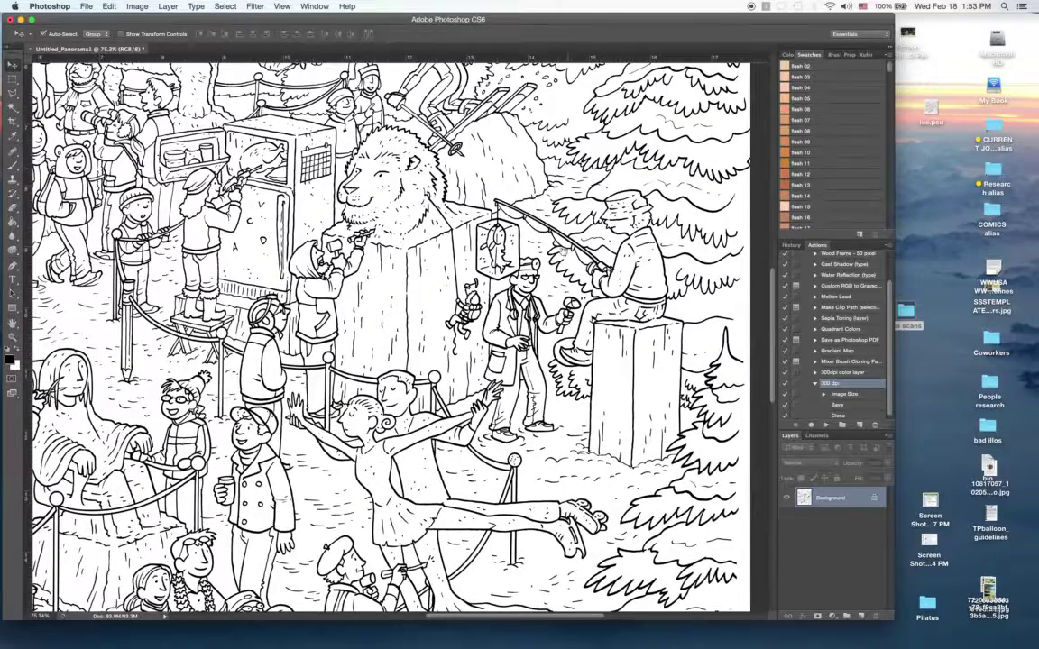
scroll(579, 285, up, 10)
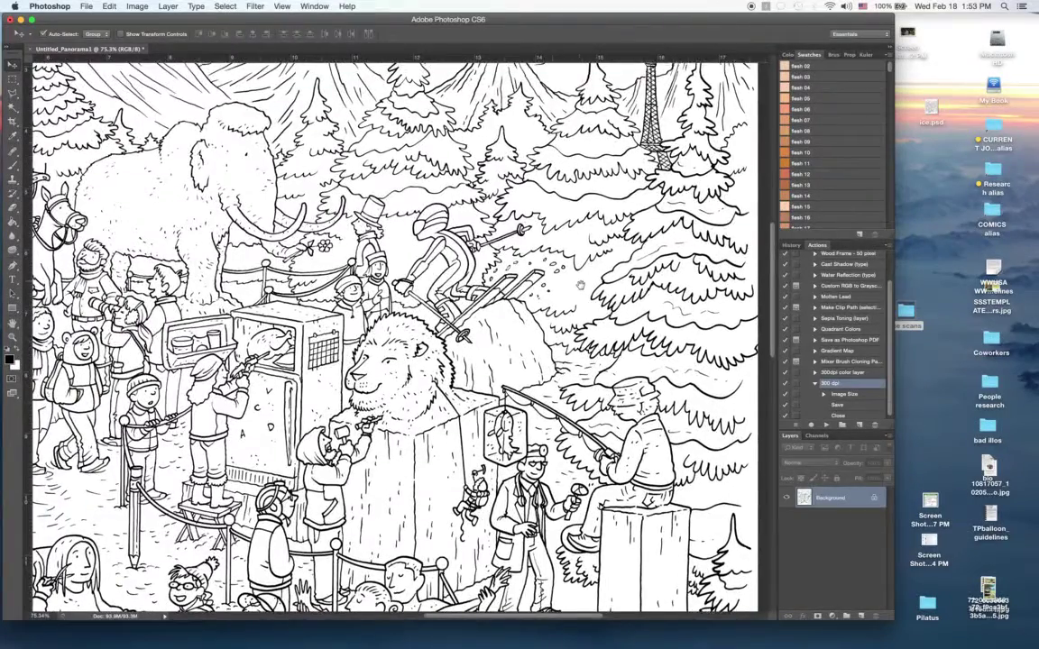
scroll(580, 285, up, 8)
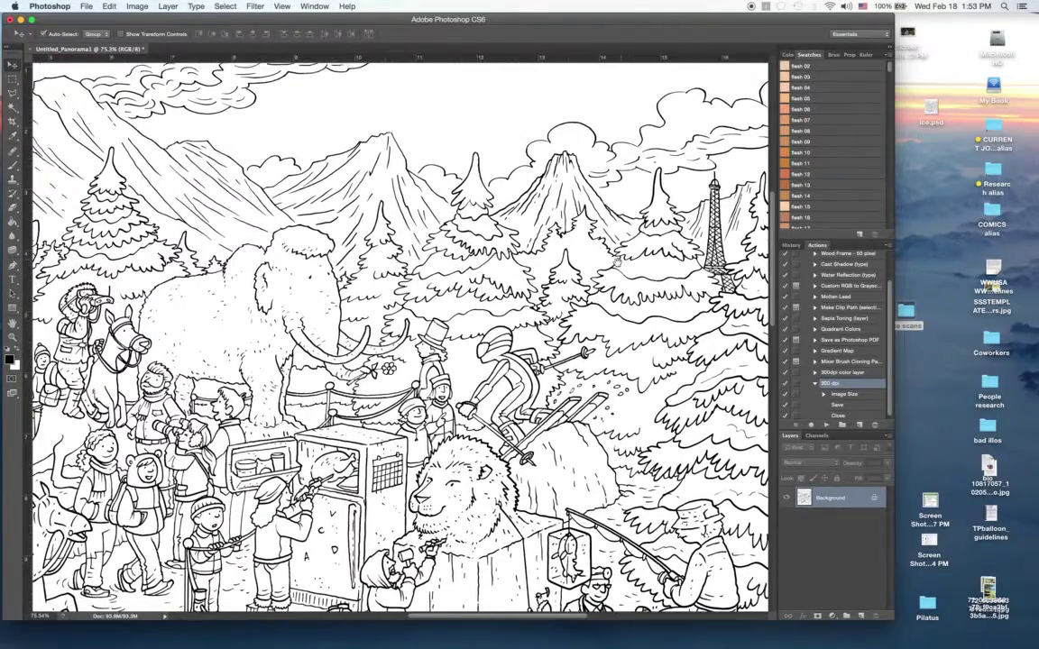
scroll(617, 261, down, 3)
scroll(466, 194, down, 5)
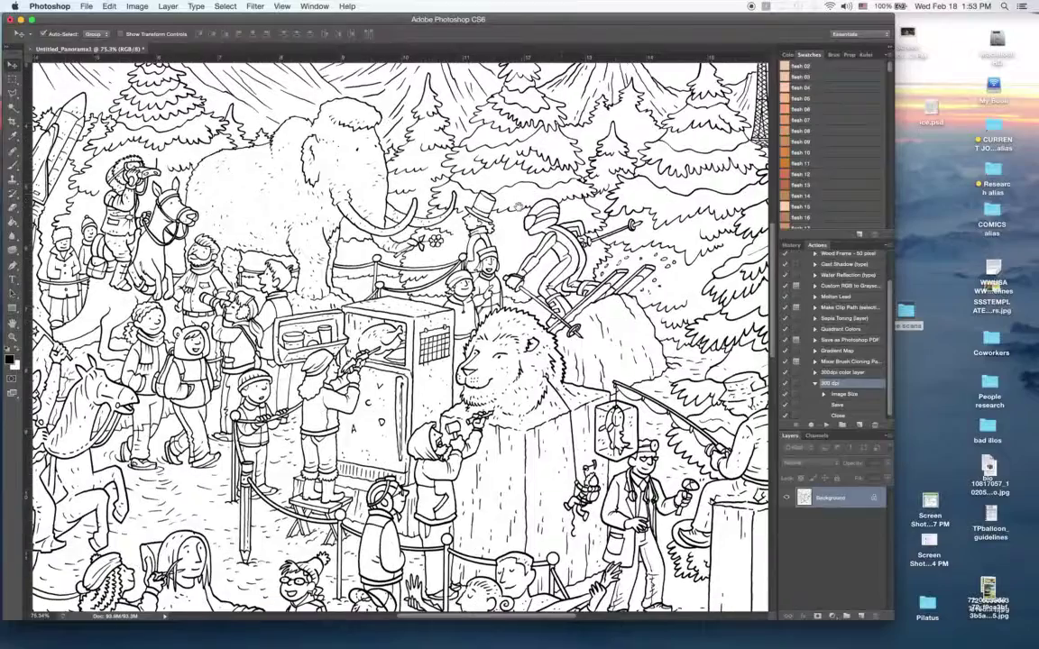
scroll(397, 220, down, 3)
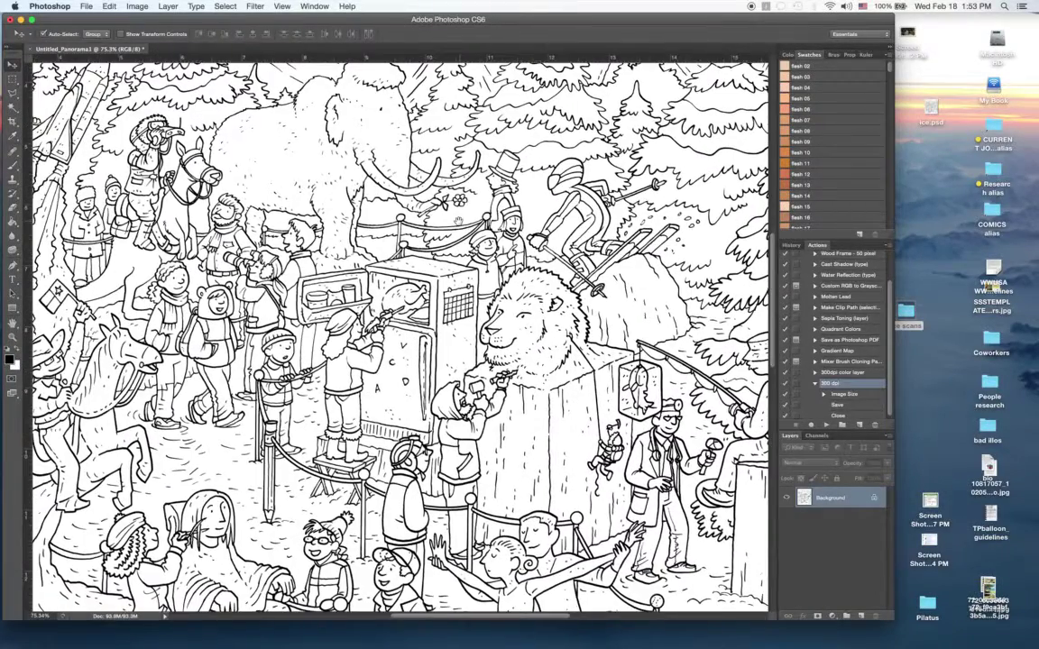
scroll(478, 243, up, 3)
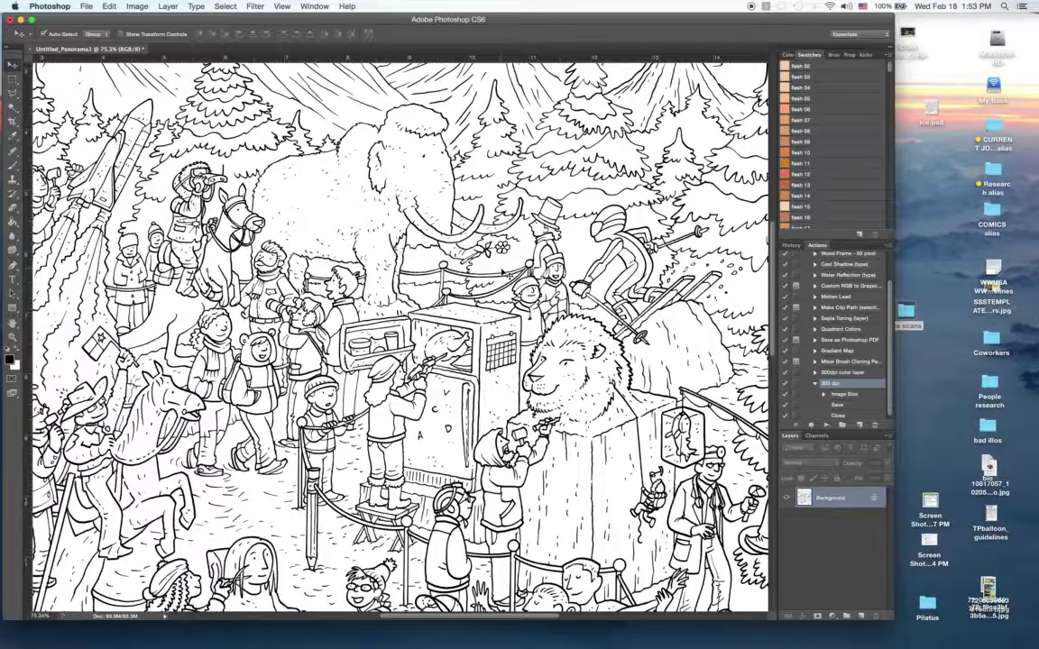
key(super+0)
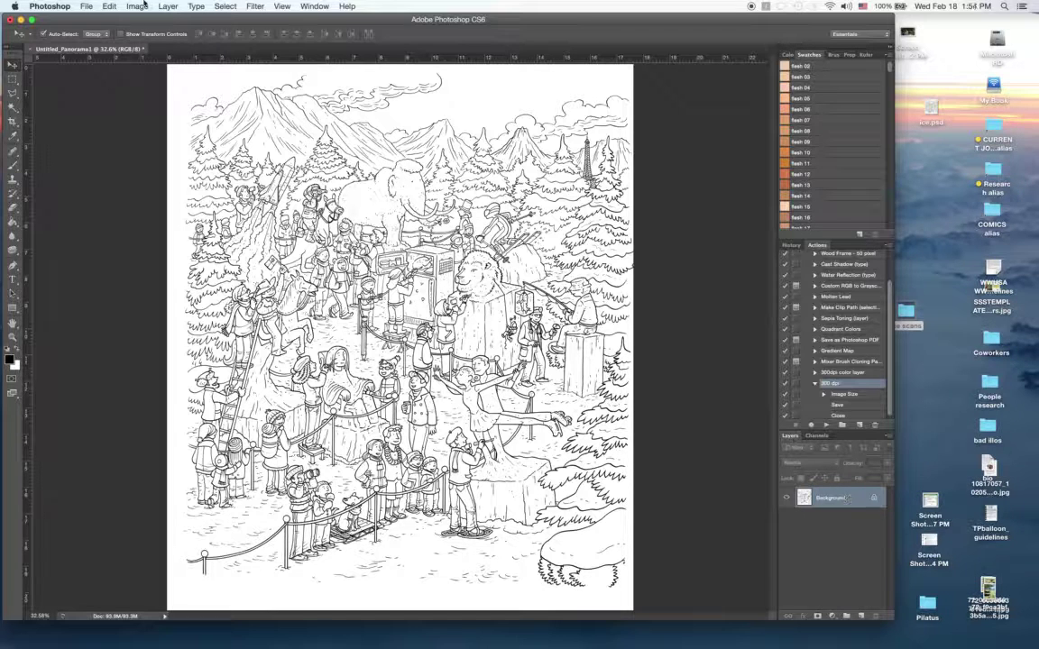
Step: Save the flattened drawing to the Desktop in Photoshop format as ice.psd, replacing the existing file of that name
key(shift+super+s)
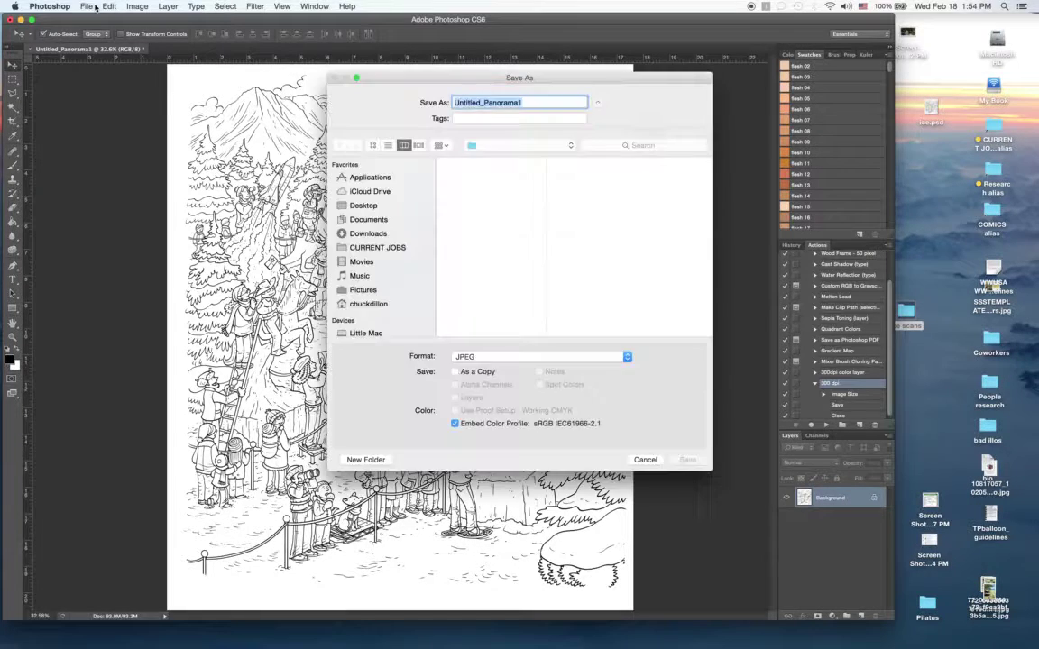
click(514, 357)
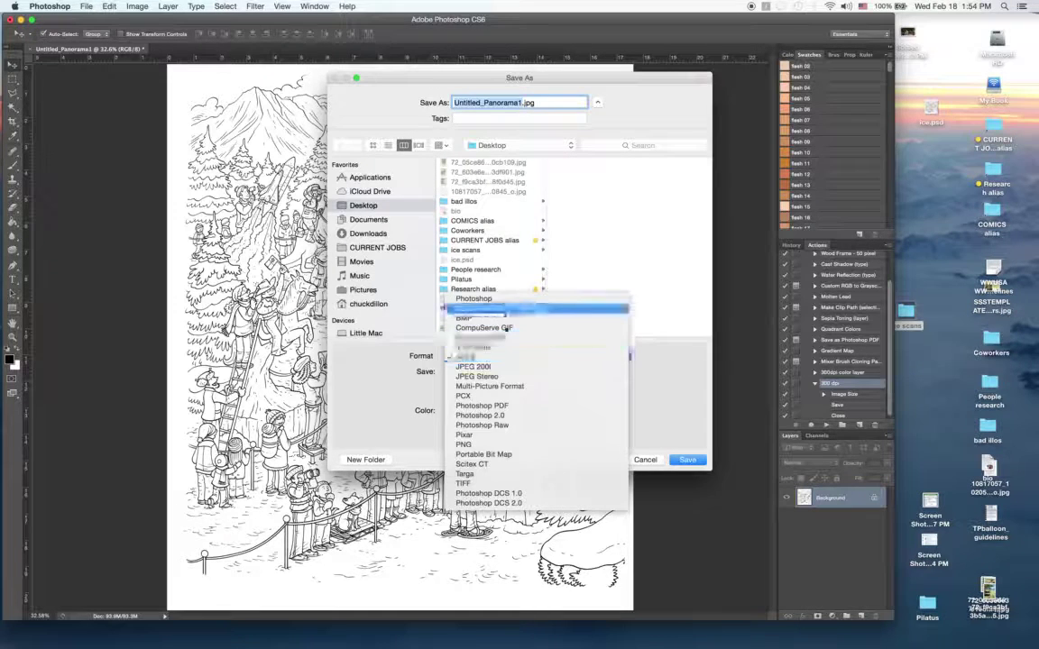
click(505, 297)
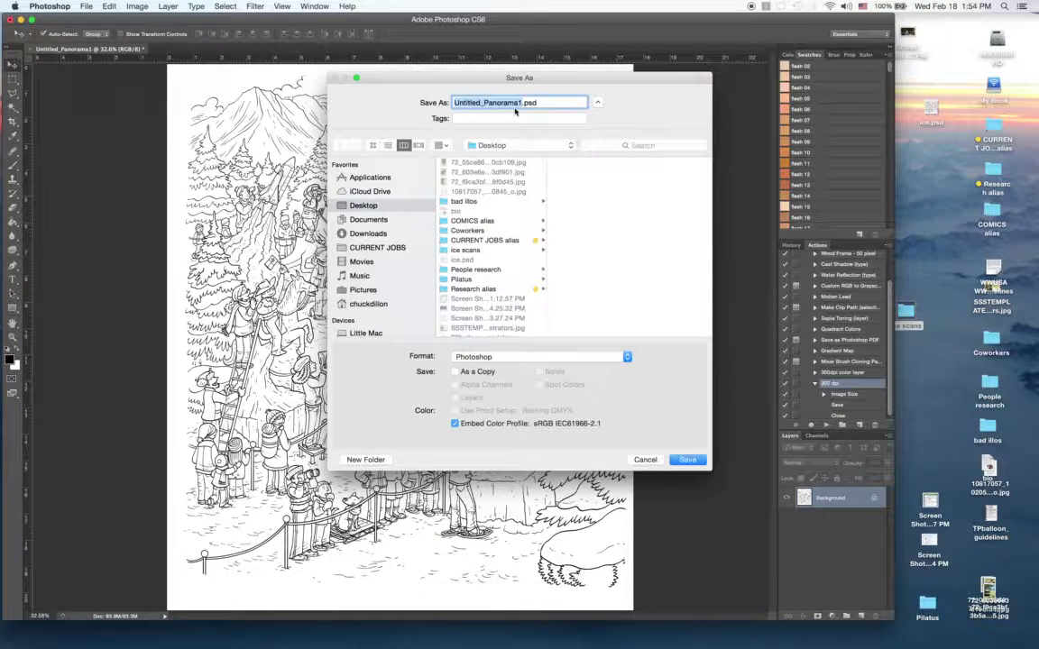
text(ice)
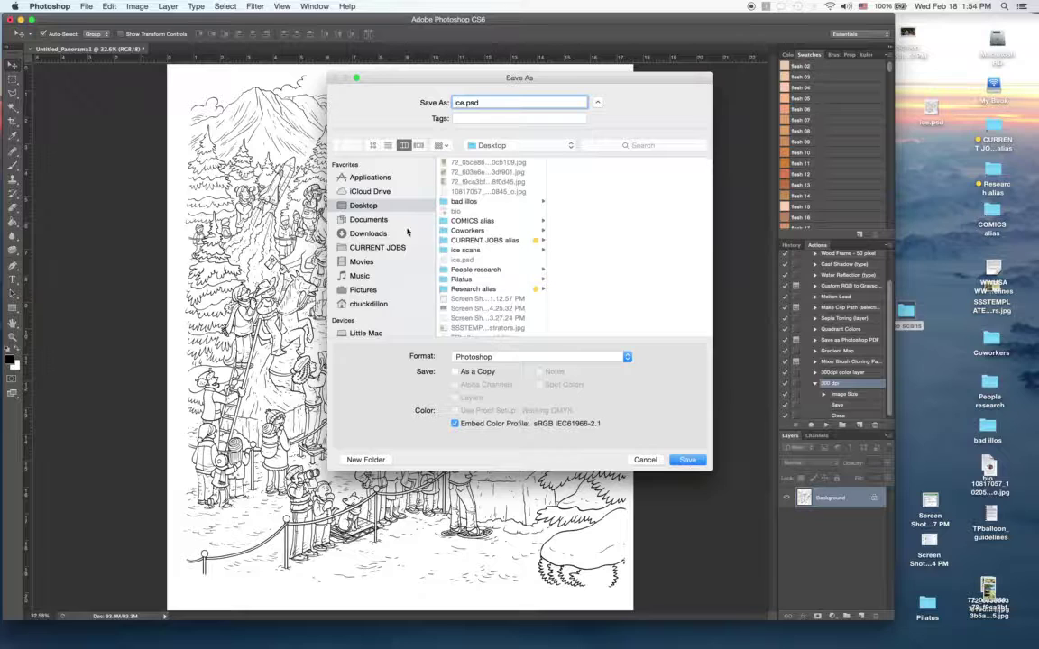
click(685, 460)
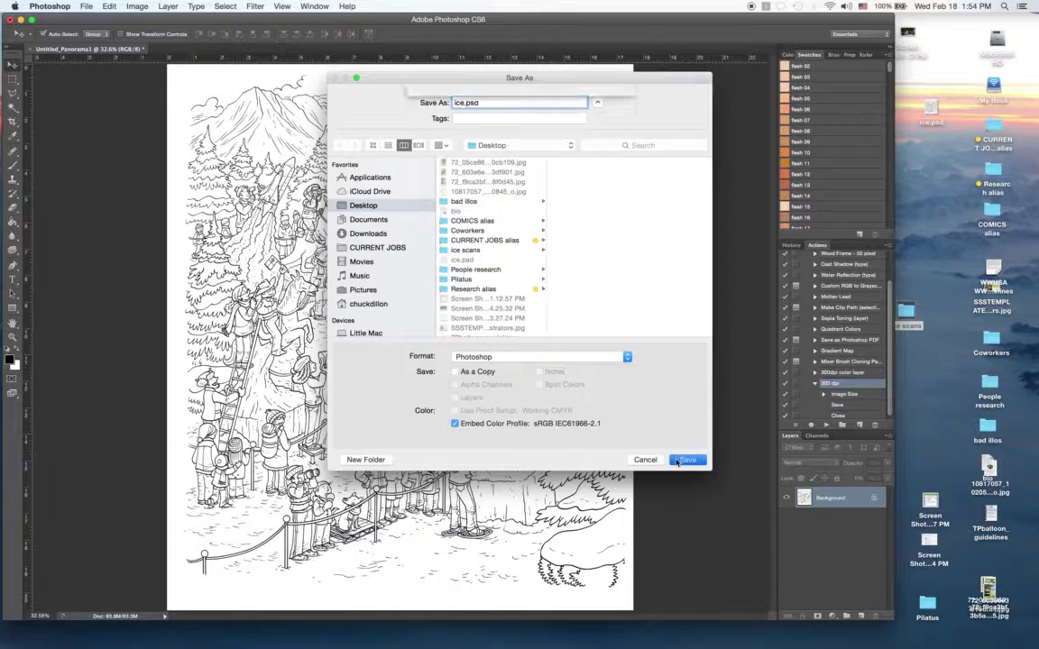
click(594, 149)
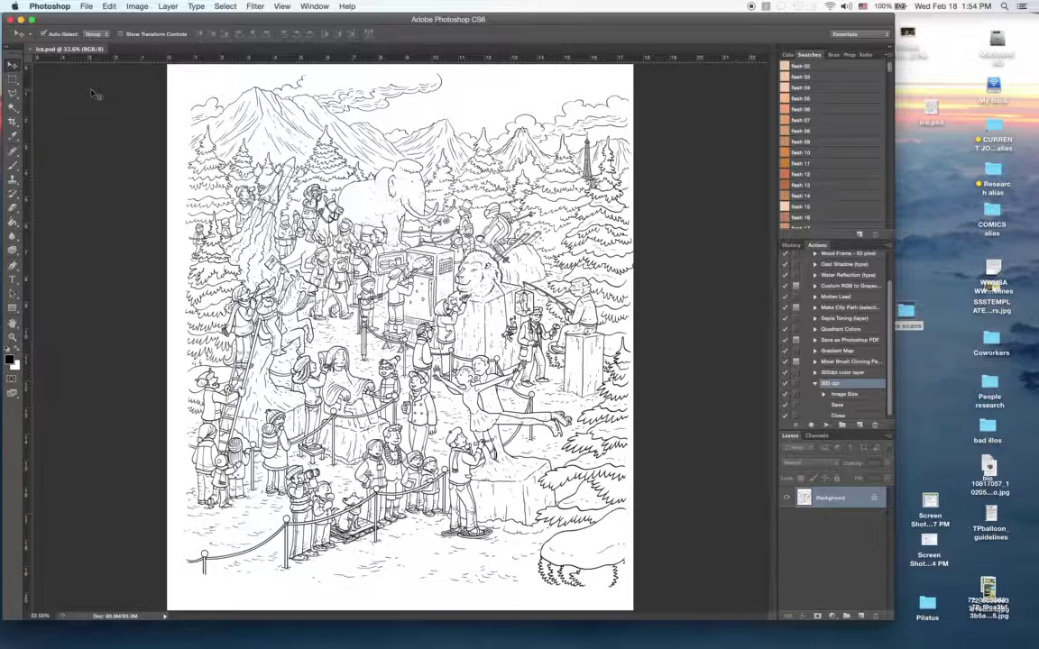
Step: Rotate the whole drawing about 0.5° counterclockwise, shift it about 66 px to the left, and save the file
key(super+a)
key(super+t)
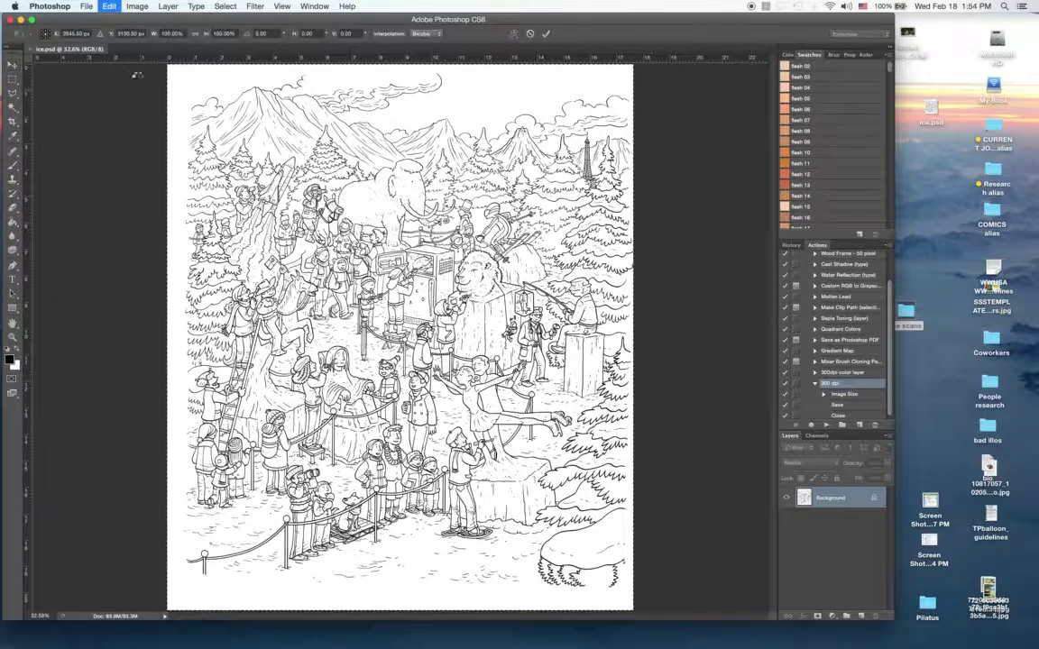
drag(148, 71, 146, 75)
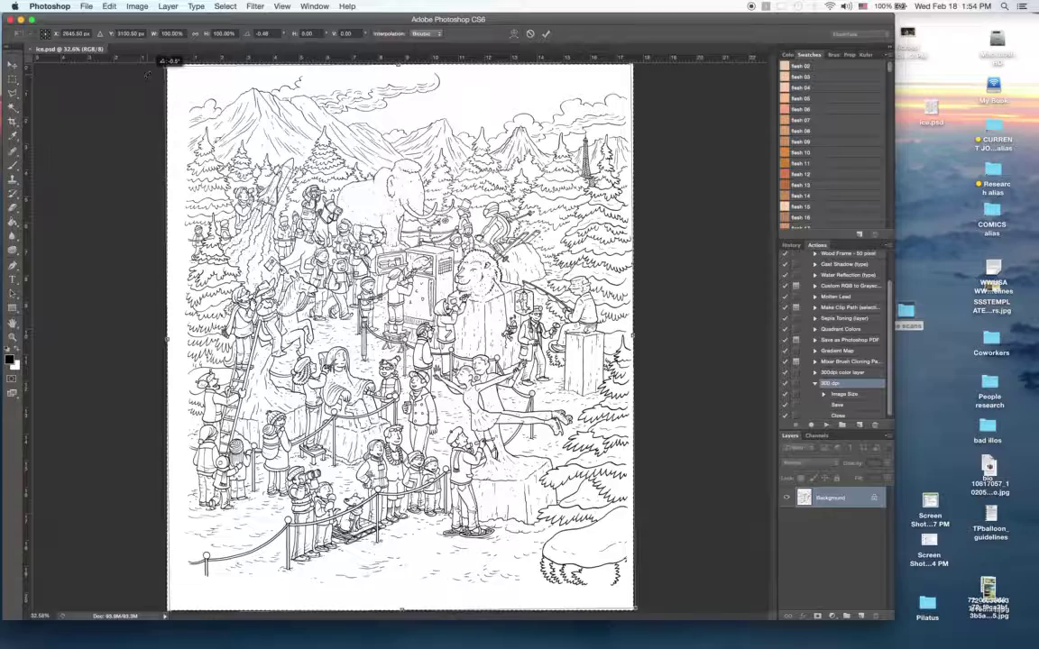
drag(255, 208, 276, 231)
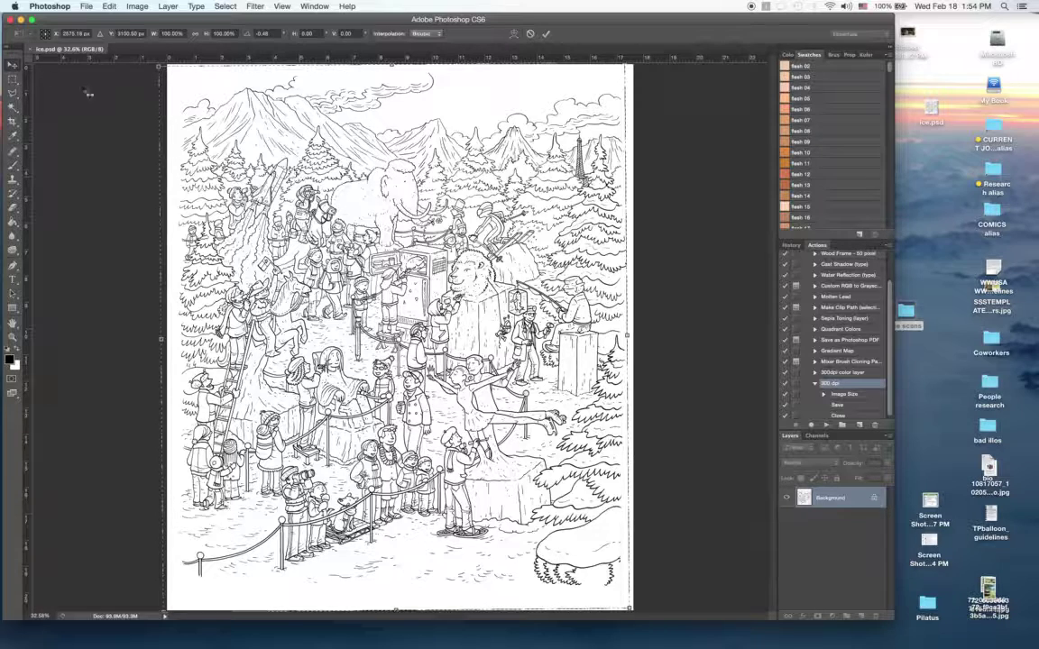
key(Return)
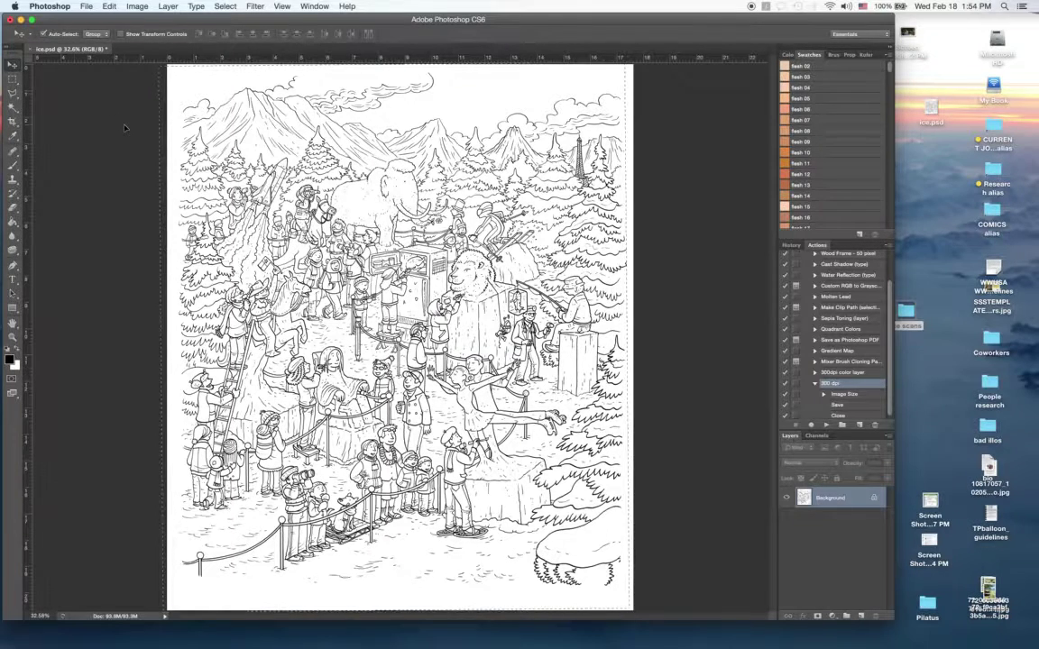
key(super+s)
Step: Switch to Adobe Bridge, select all six scans from scan385.jpg to scan381.jpg, and show the Photoshop commands that include Photomerge
mouse_move(613, 636)
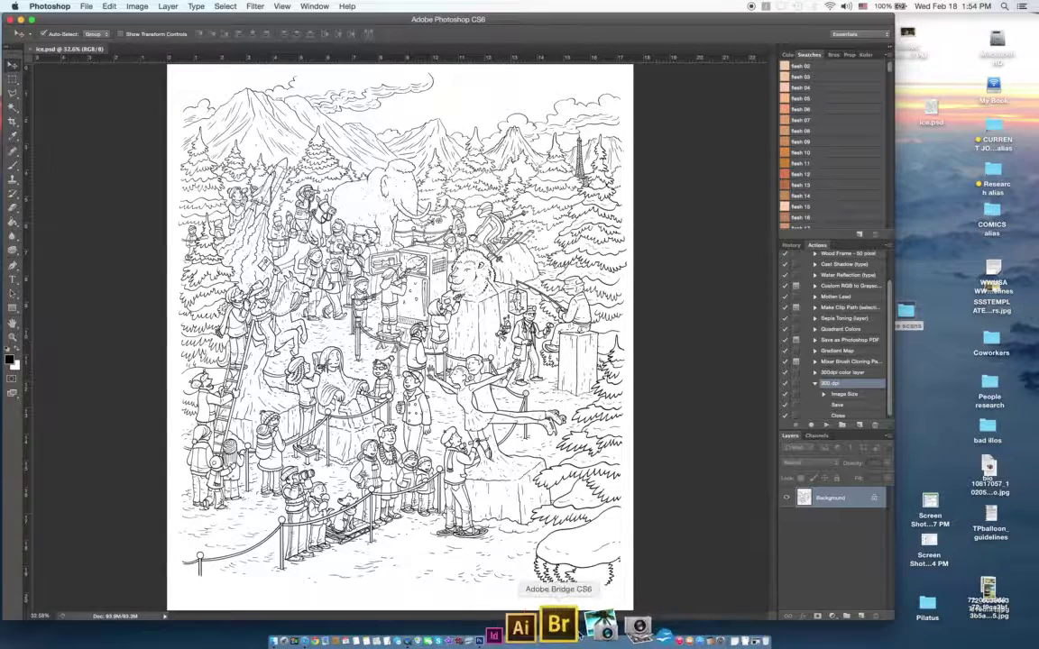
click(574, 634)
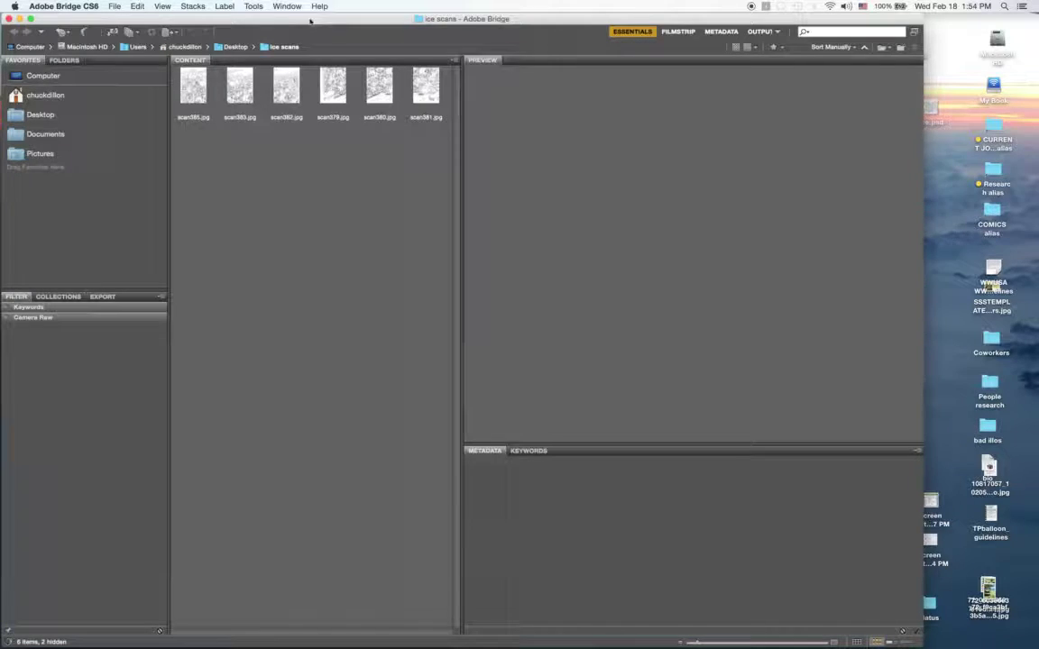
click(187, 83)
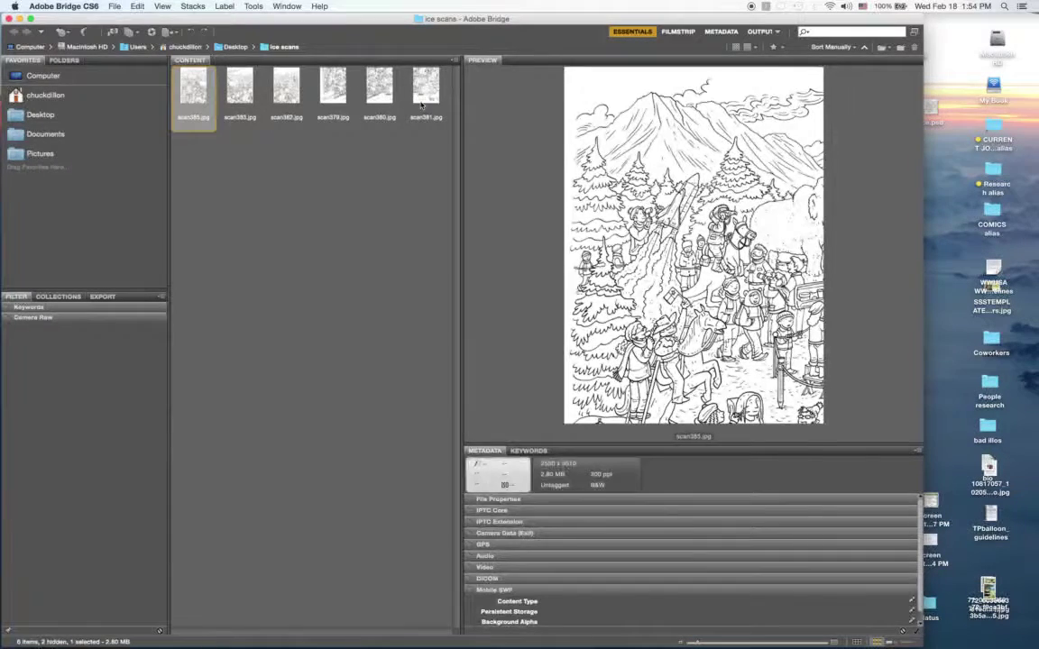
shift+click(423, 87)
click(254, 6)
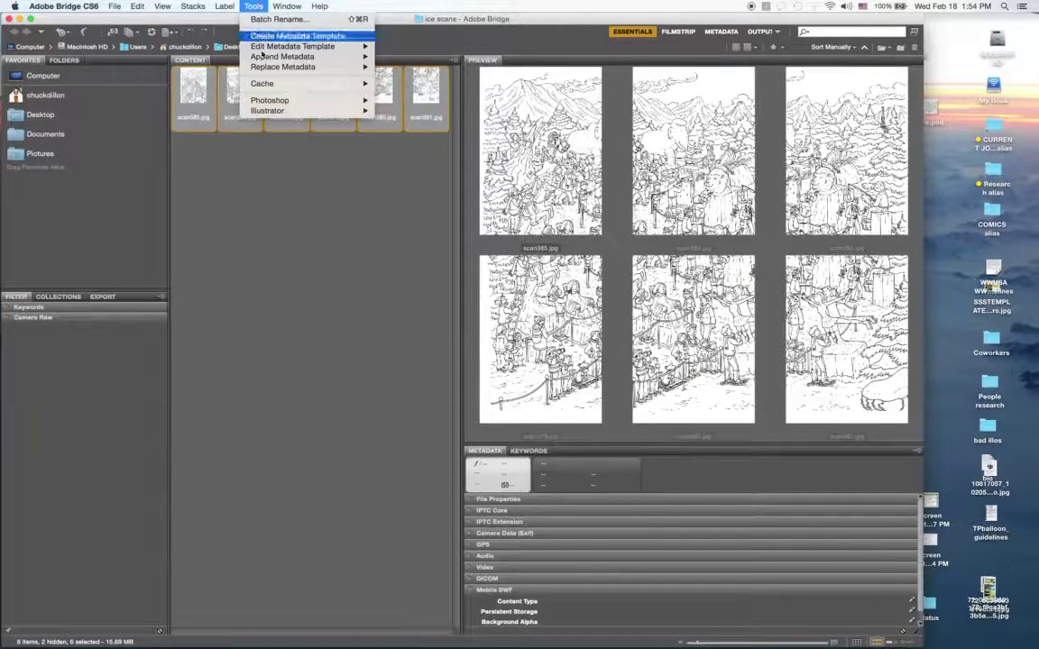
mouse_move(298, 100)
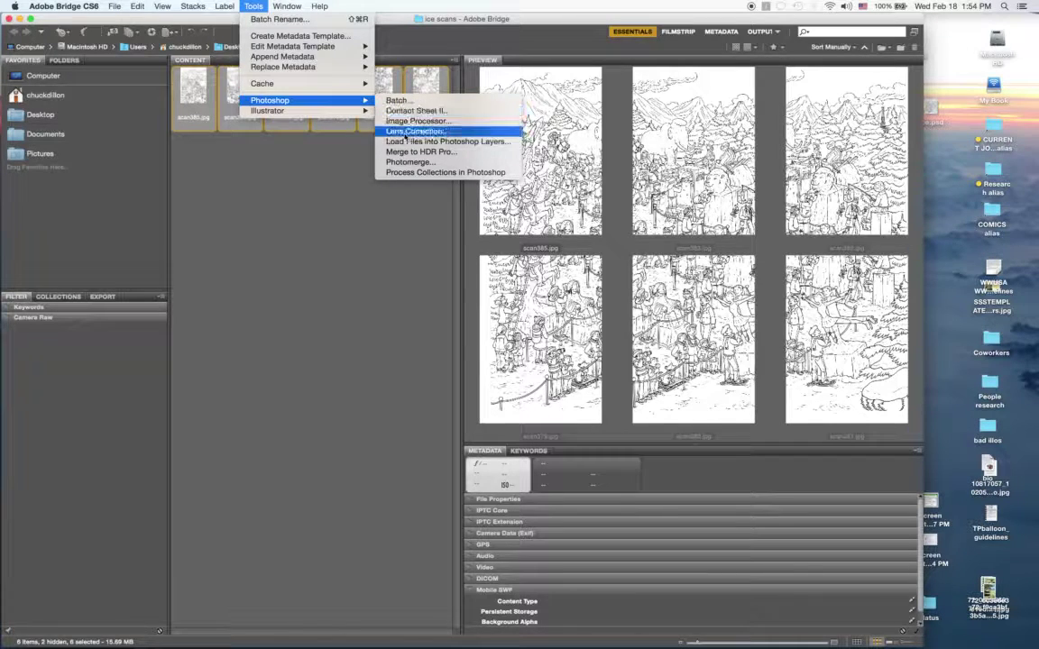